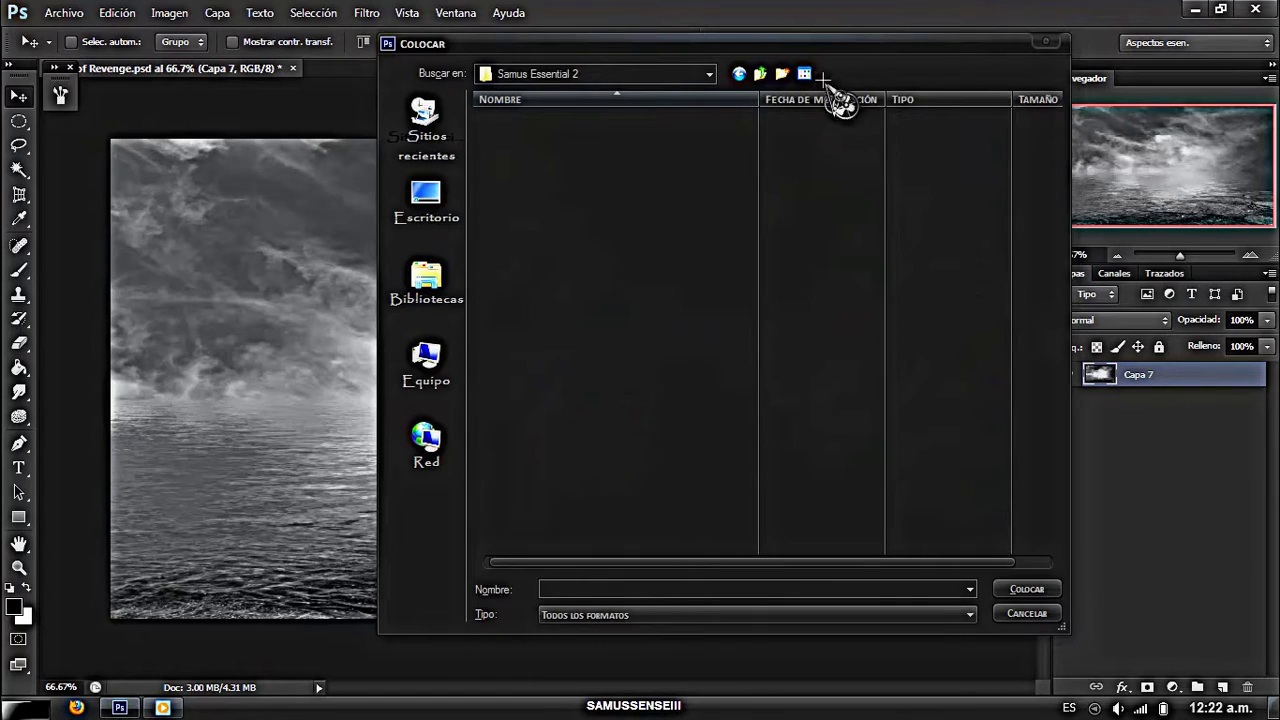
# - Show the image files as medium thumbnails and place the hooded figure image 85652096 over the stormy sea background
pyautogui.click(805, 73)
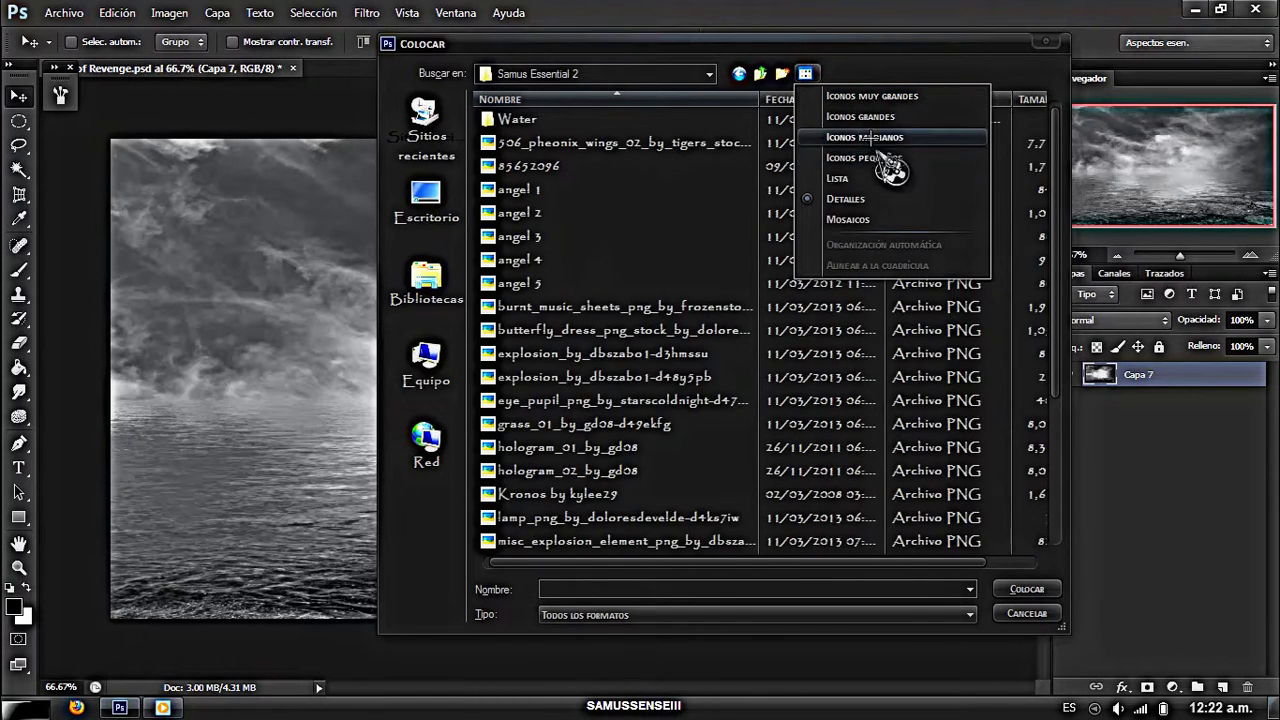
pyautogui.click(858, 130)
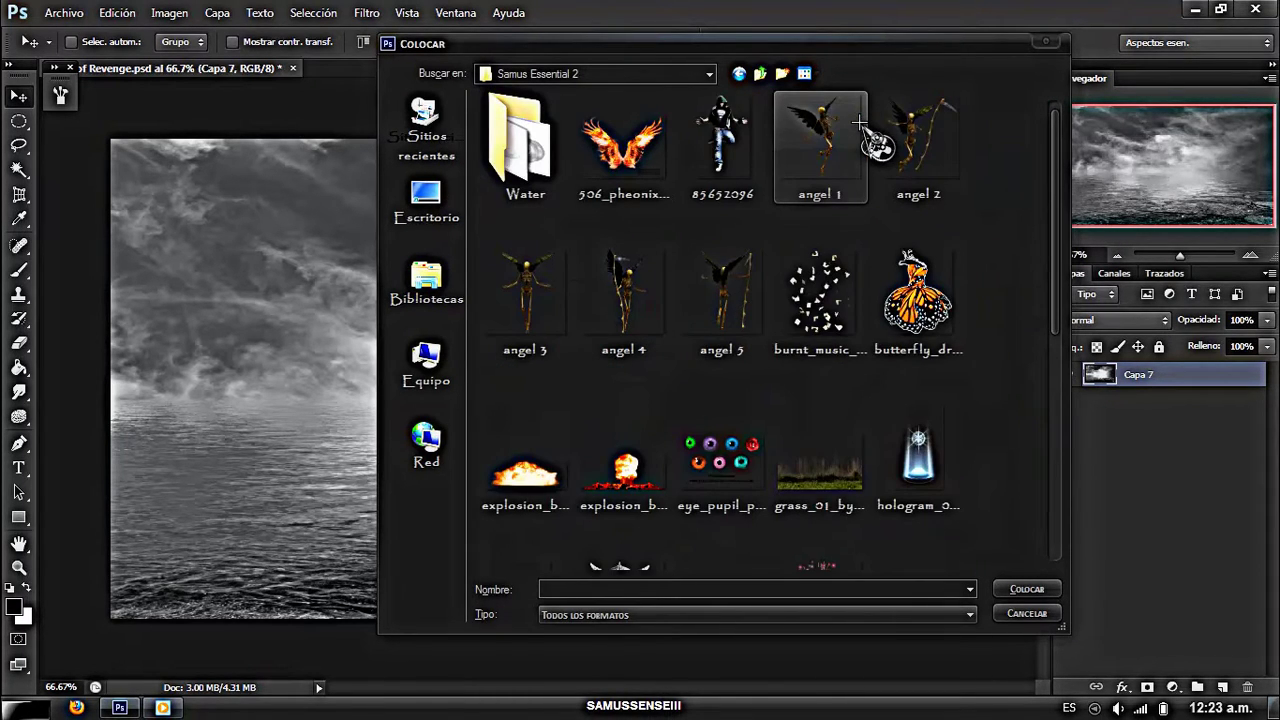
pyautogui.click(630, 145)
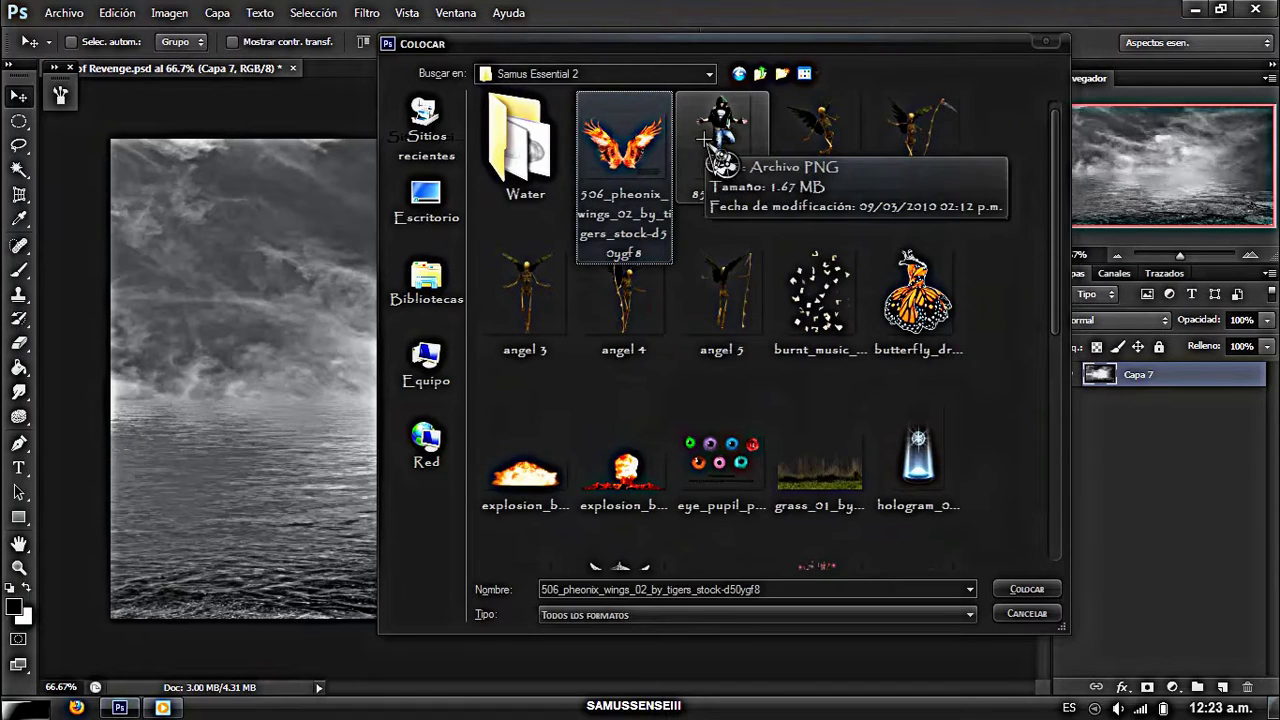
pyautogui.press('Right')
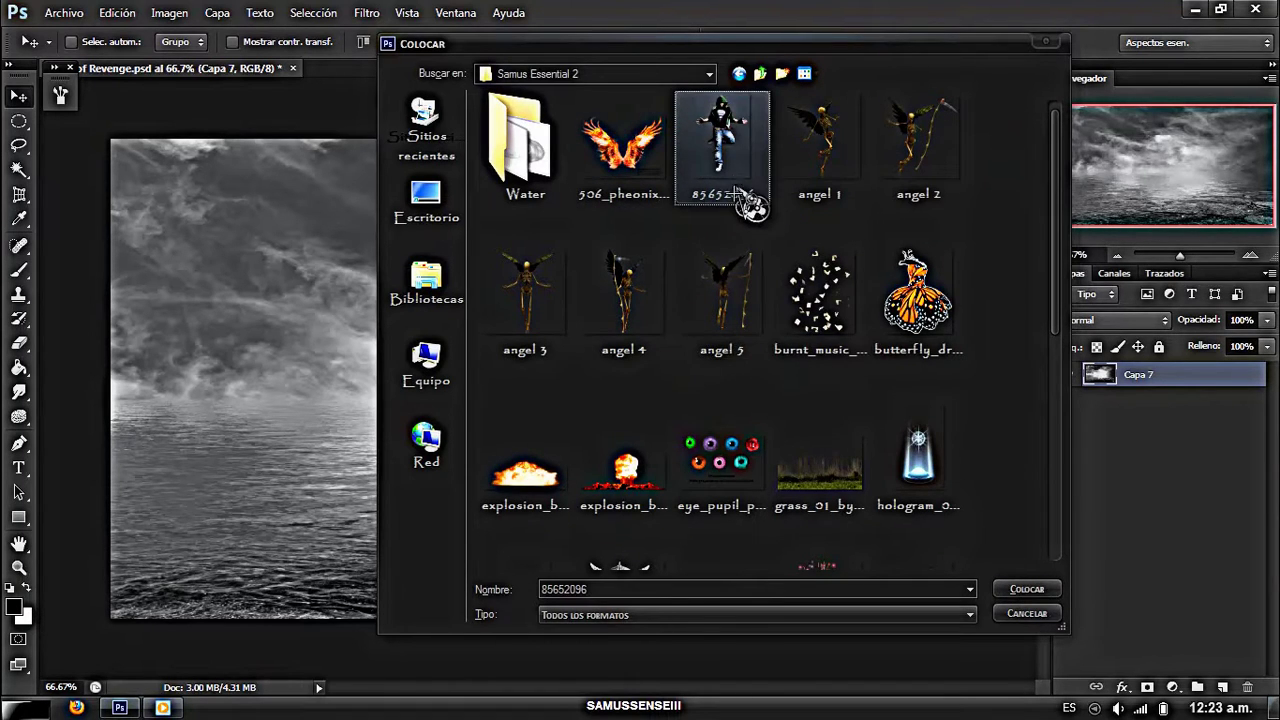
pyautogui.click(1027, 590)
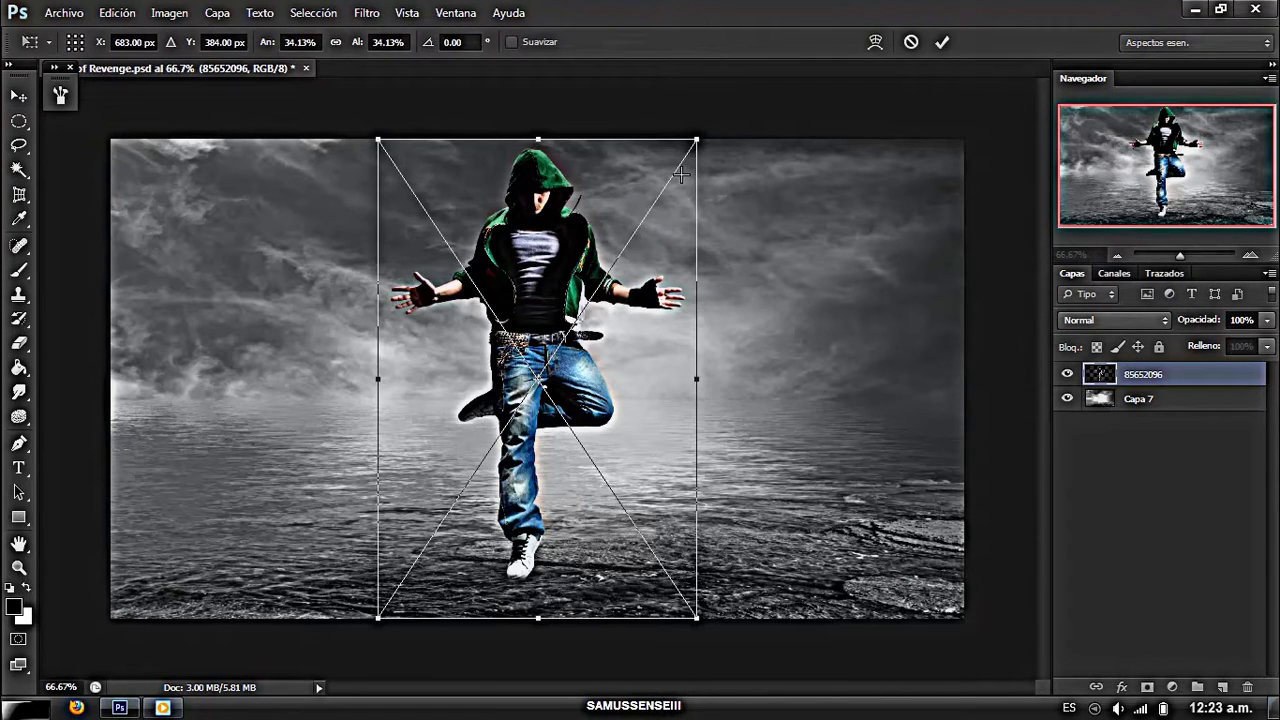
pyautogui.press('Return')
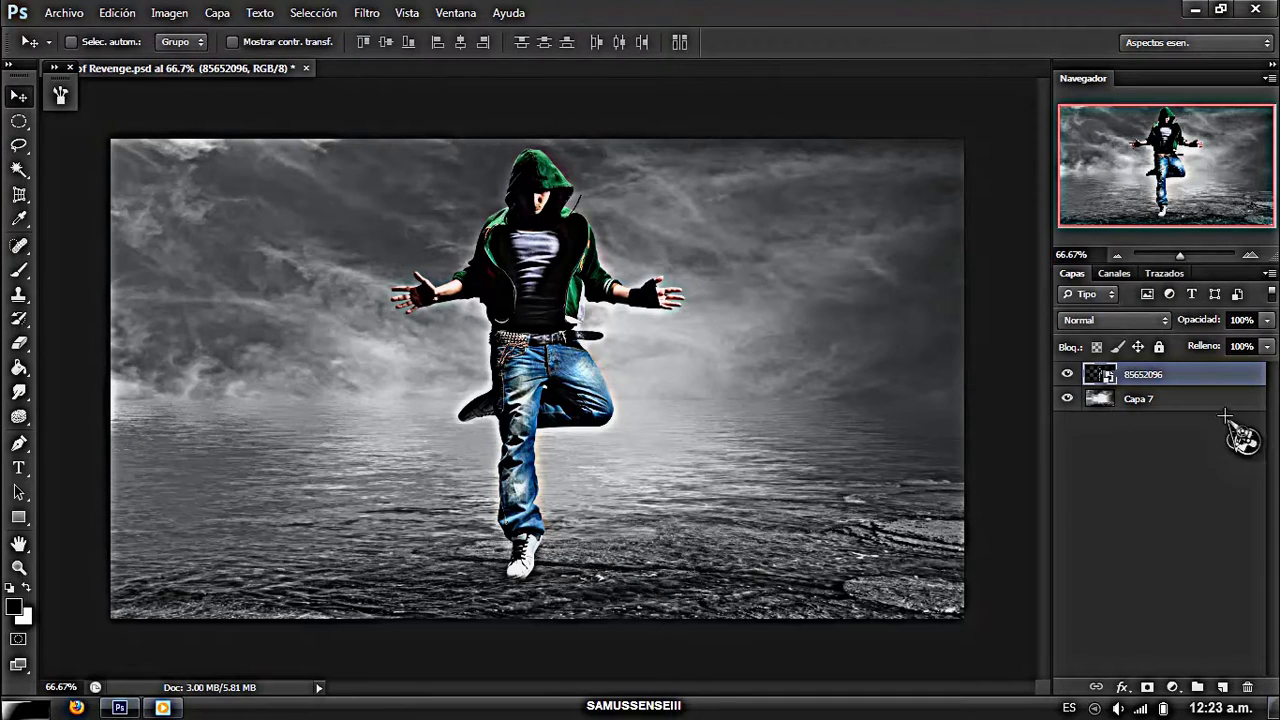
# - Rasterize the hooded figure's layer and activate the Sponge tool for desaturating its clothes
pyautogui.rightClick(1167, 378)
pyautogui.click(1020, 258)
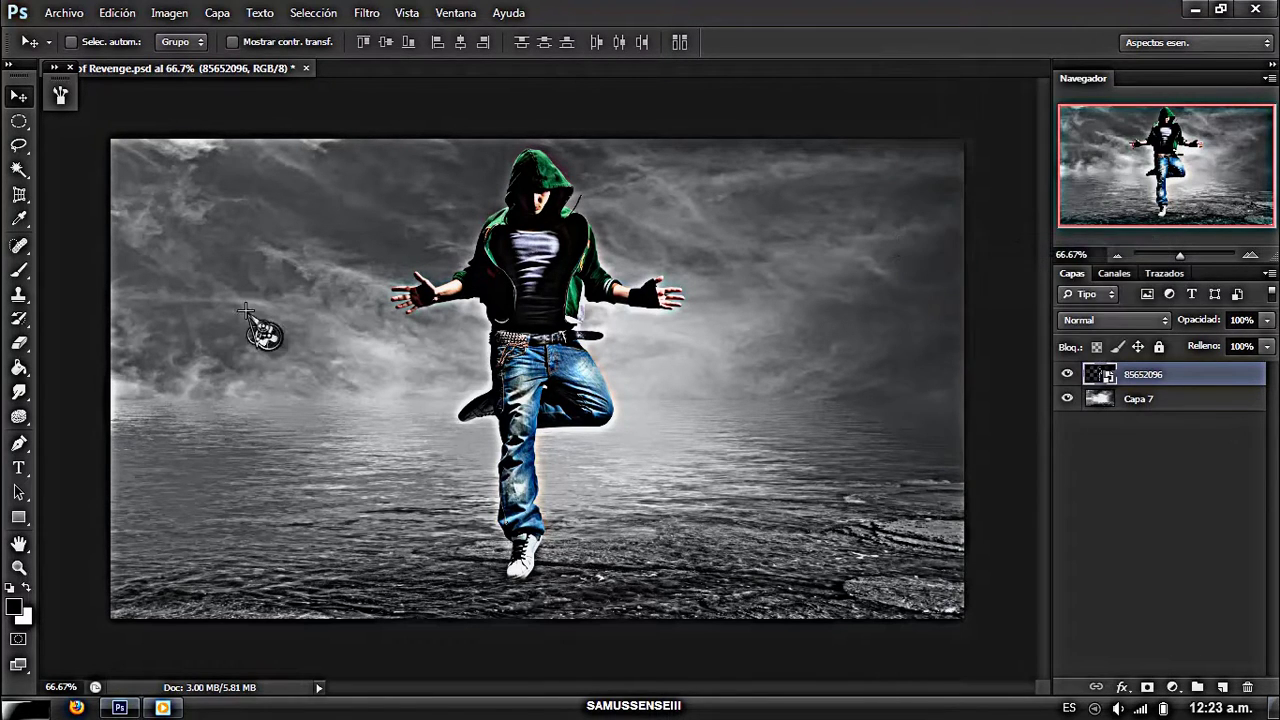
pyautogui.moveTo(27, 423); pyautogui.dragTo(110, 460)
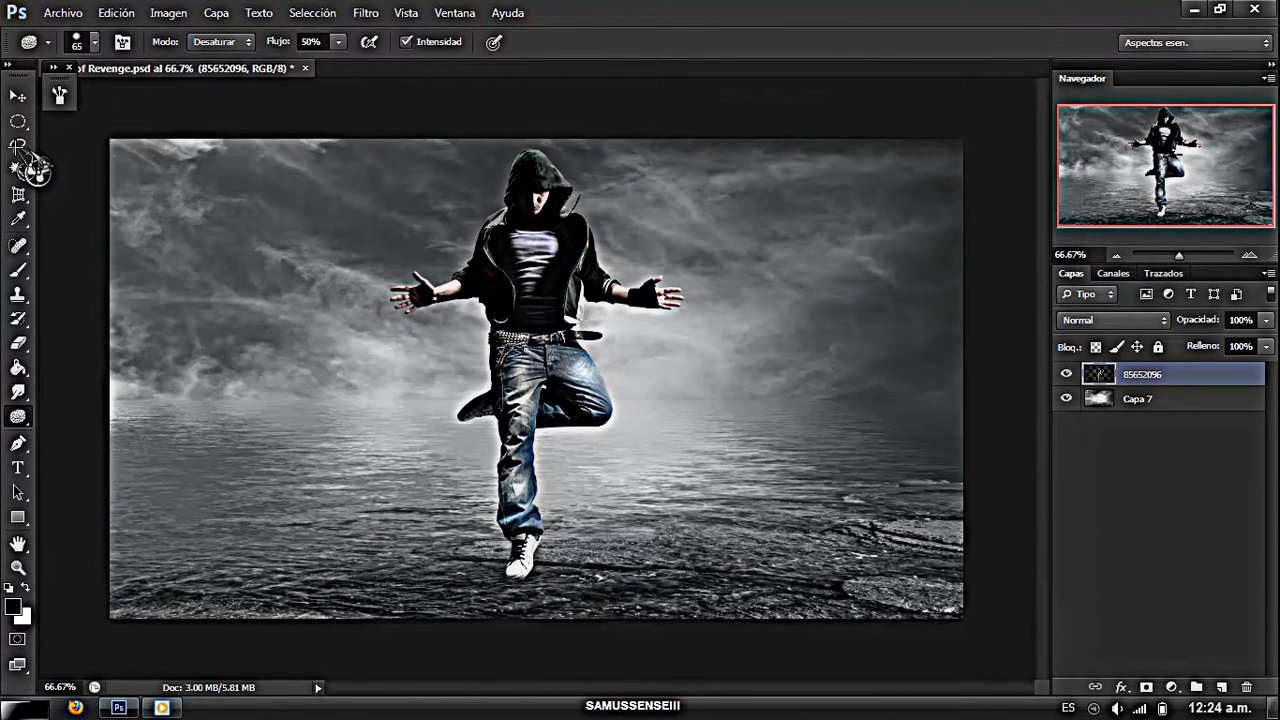
# - Commit and rasterize the placed phoenix wings, and delete the lasso-selected credit text below the right wing
pyautogui.press('Return')
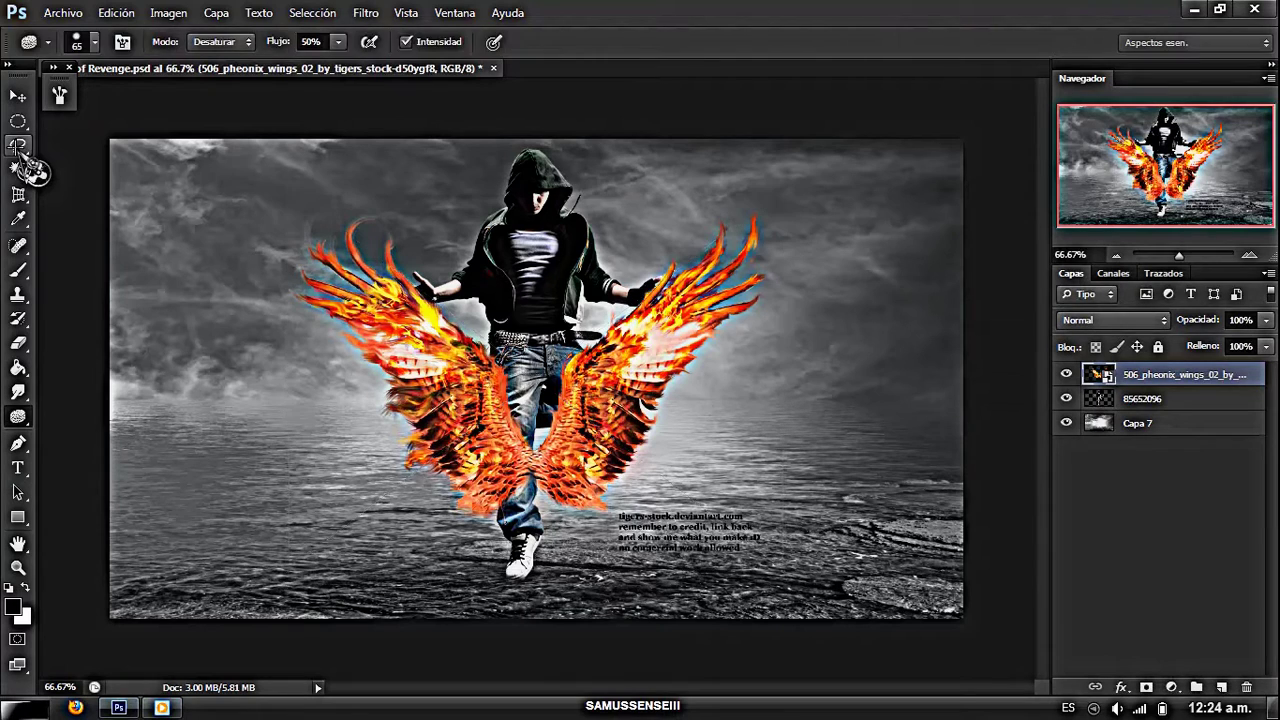
pyautogui.click(18, 146)
pyautogui.click(699, 500)
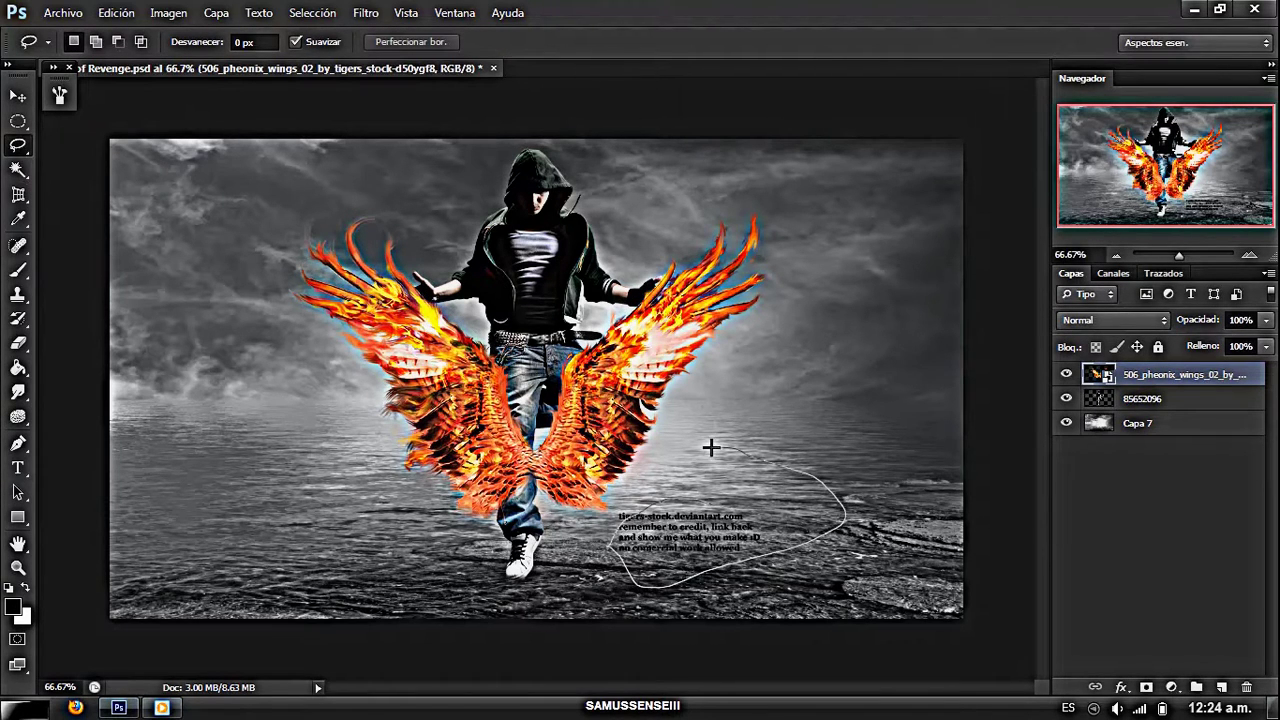
pyautogui.moveTo(711, 447); pyautogui.dragTo(712, 447)
pyautogui.moveTo(745, 496); pyautogui.dragTo(716, 493)
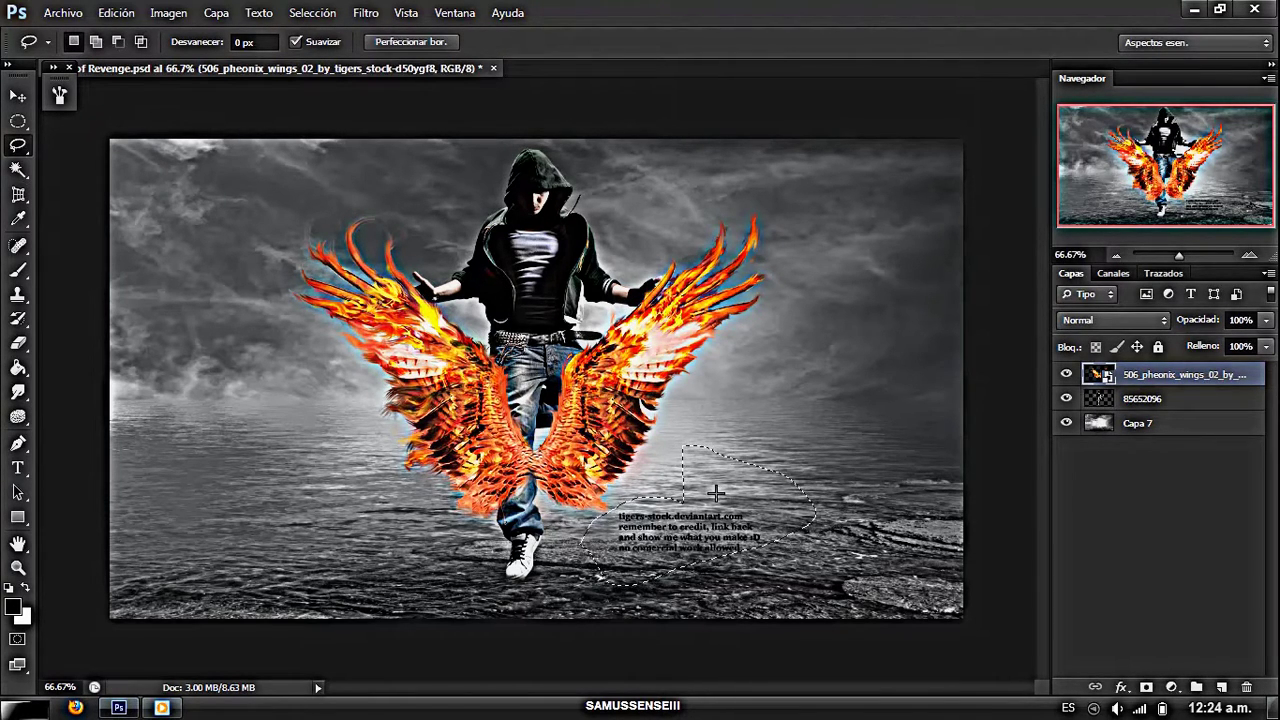
pyautogui.press('Delete')
pyautogui.press('Return')
pyautogui.rightClick(1113, 370)
pyautogui.click(1006, 250)
pyautogui.press('Delete')
pyautogui.hotkey('ctrl', 'd')
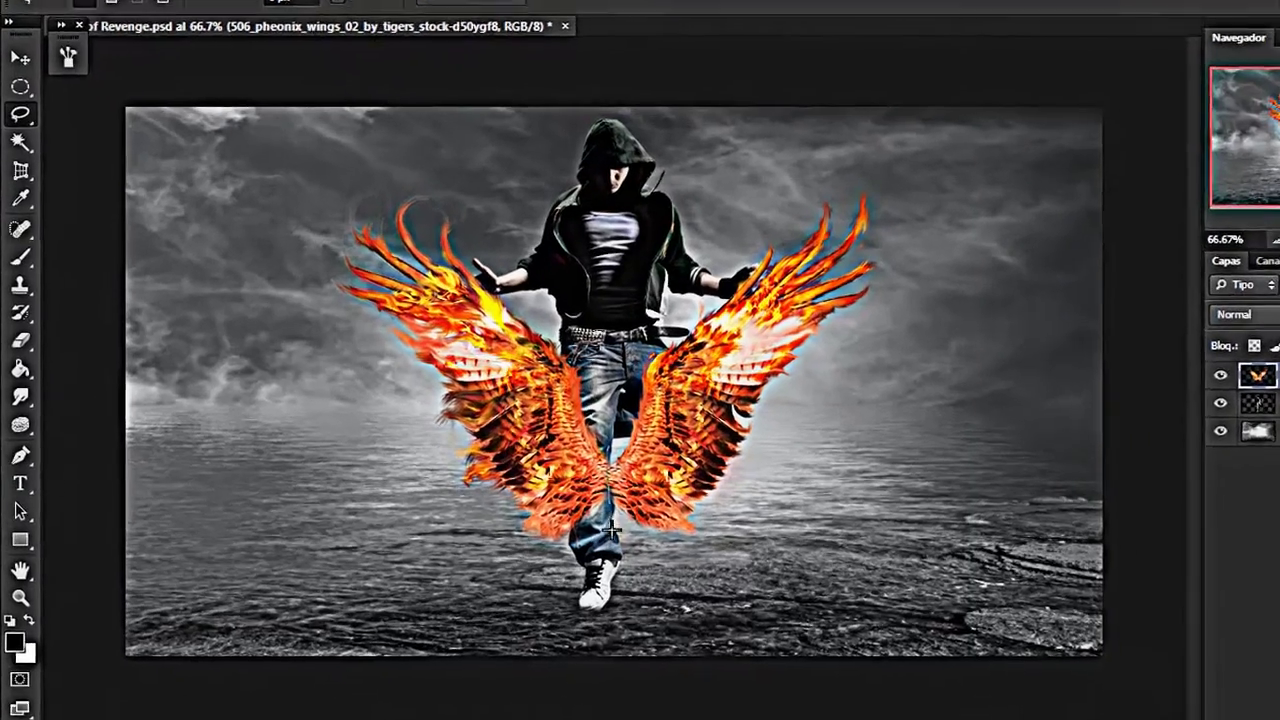
# - Lasso the left fire wing, rotate it to spread outward horizontally and align its base with the figure's torso
pyautogui.moveTo(503, 549)
pyautogui.mouseDown()
pyautogui.moveTo(180, 245)
pyautogui.moveTo(519, 297)
pyautogui.moveTo(542, 366)
pyautogui.mouseUp()
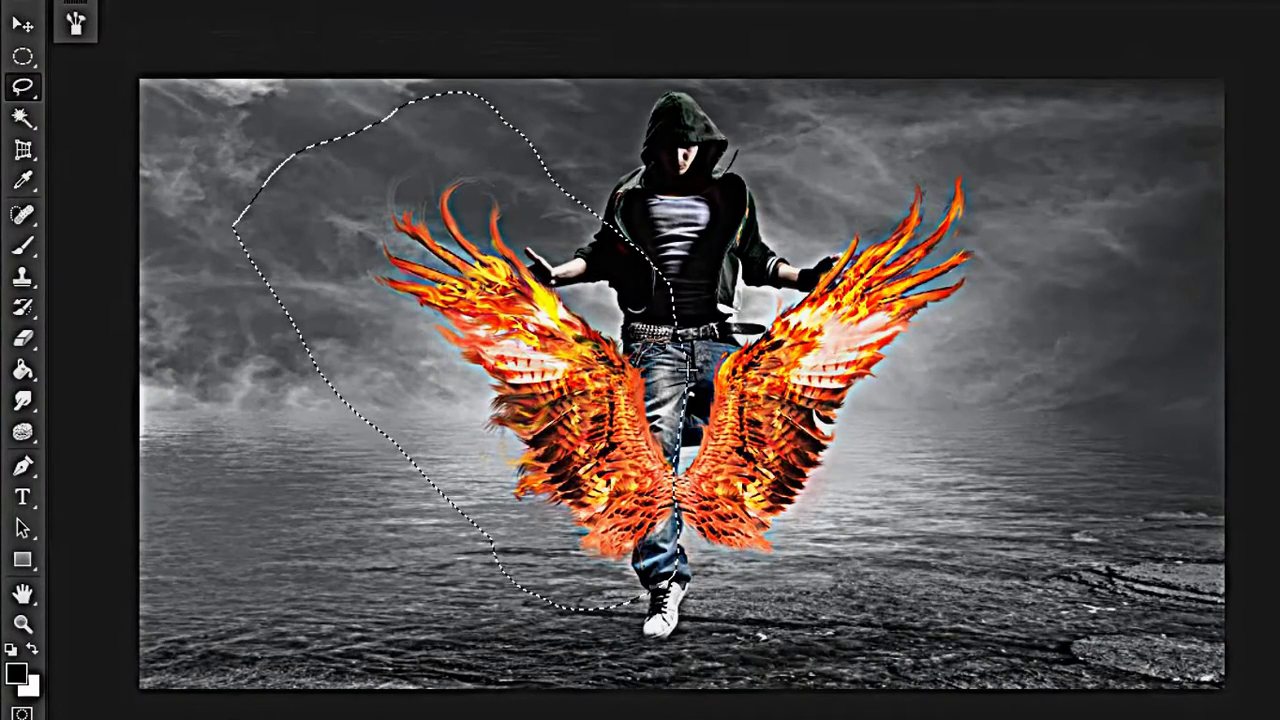
pyautogui.hotkey('ctrl', 't')
pyautogui.moveTo(706, 350); pyautogui.dragTo(634, 176)
pyautogui.moveTo(690, 322); pyautogui.dragTo(651, 322)
pyautogui.press('Return')
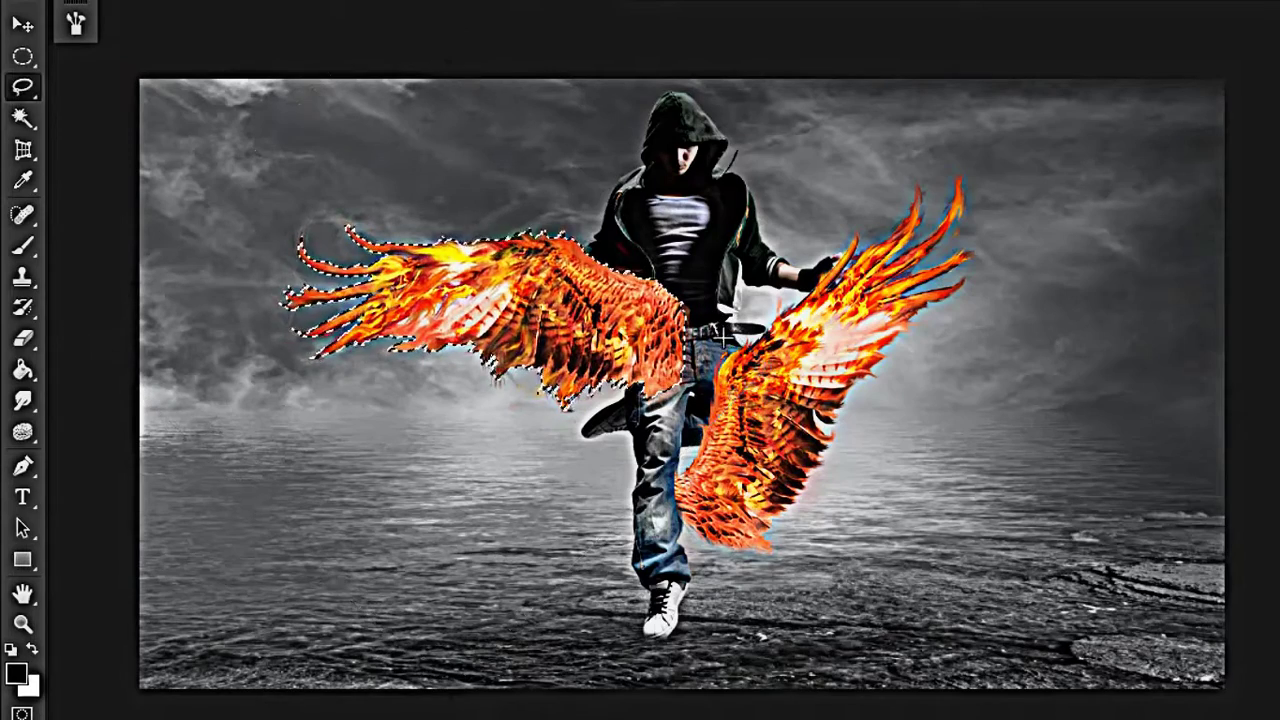
pyautogui.hotkey('ctrl', 'd')
# - Lasso the right fire wing, rotate it outward to mirror the left one and join it at the figure's torso
pyautogui.moveTo(1067, 187); pyautogui.dragTo(760, 228)
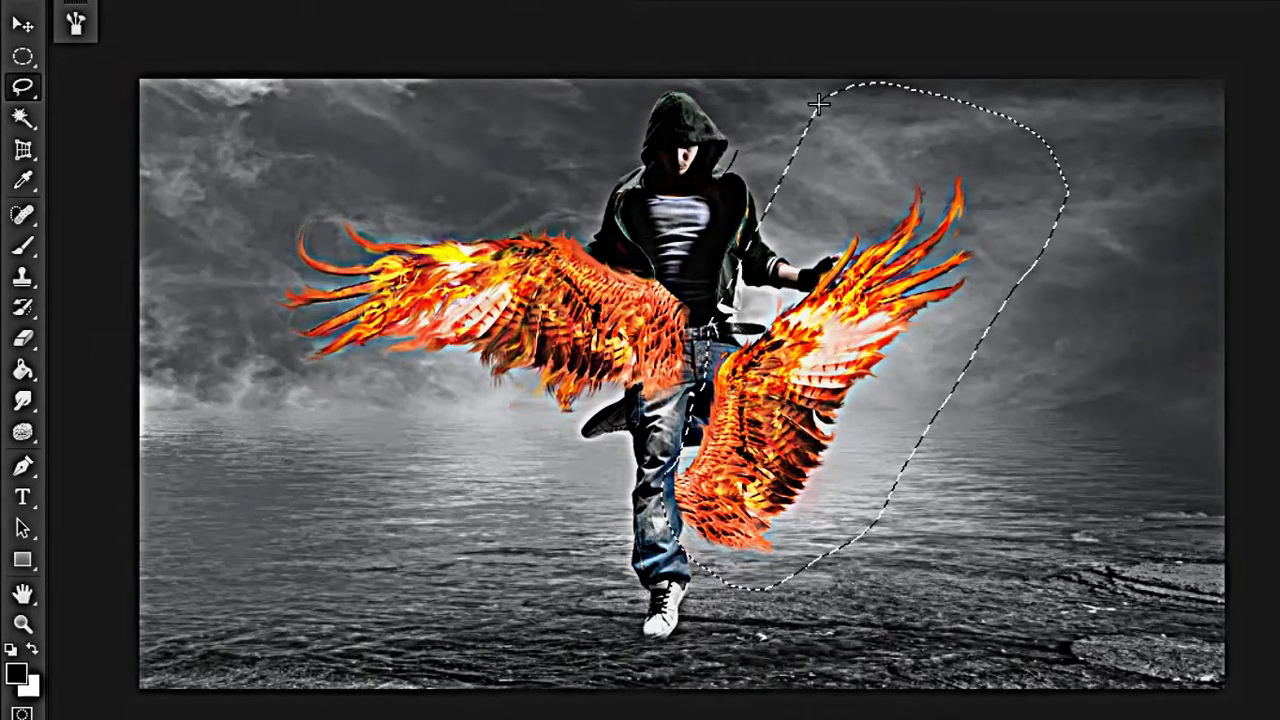
pyautogui.hotkey('ctrl', 't')
pyautogui.moveTo(1113, 219); pyautogui.dragTo(1123, 480)
pyautogui.moveTo(910, 331); pyautogui.dragTo(995, 320)
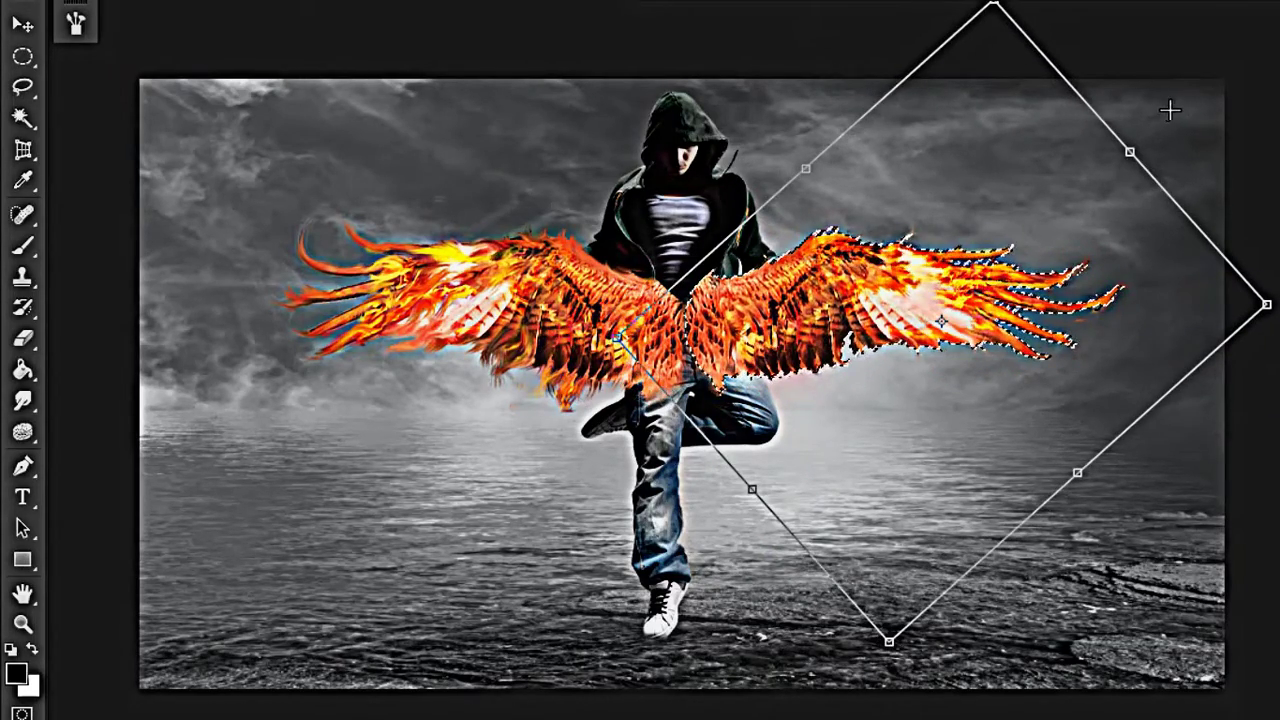
pyautogui.moveTo(1169, 111); pyautogui.dragTo(1171, 124)
pyautogui.press('Return')
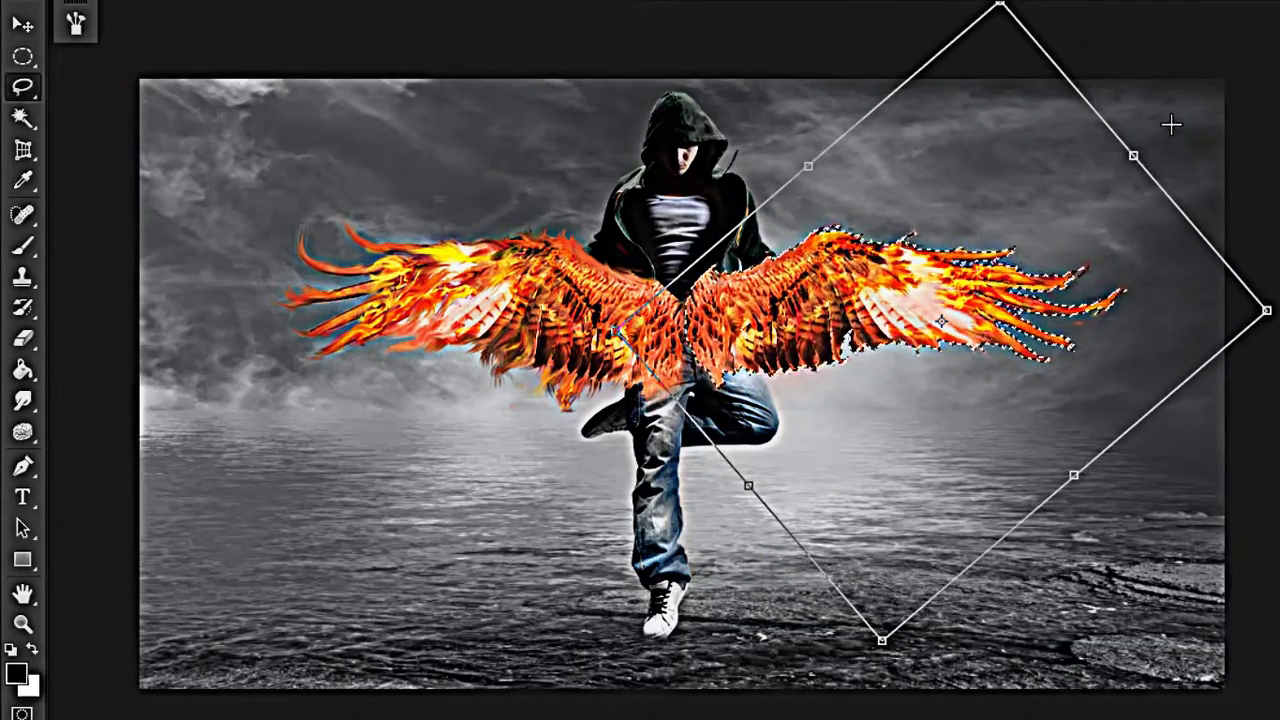
pyautogui.hotkey('ctrl', 'd')
# - Move the phoenix wings layer below the figure's layer and raise the wings to the figure's shoulders
pyautogui.moveTo(1106, 288); pyautogui.dragTo(1106, 324)
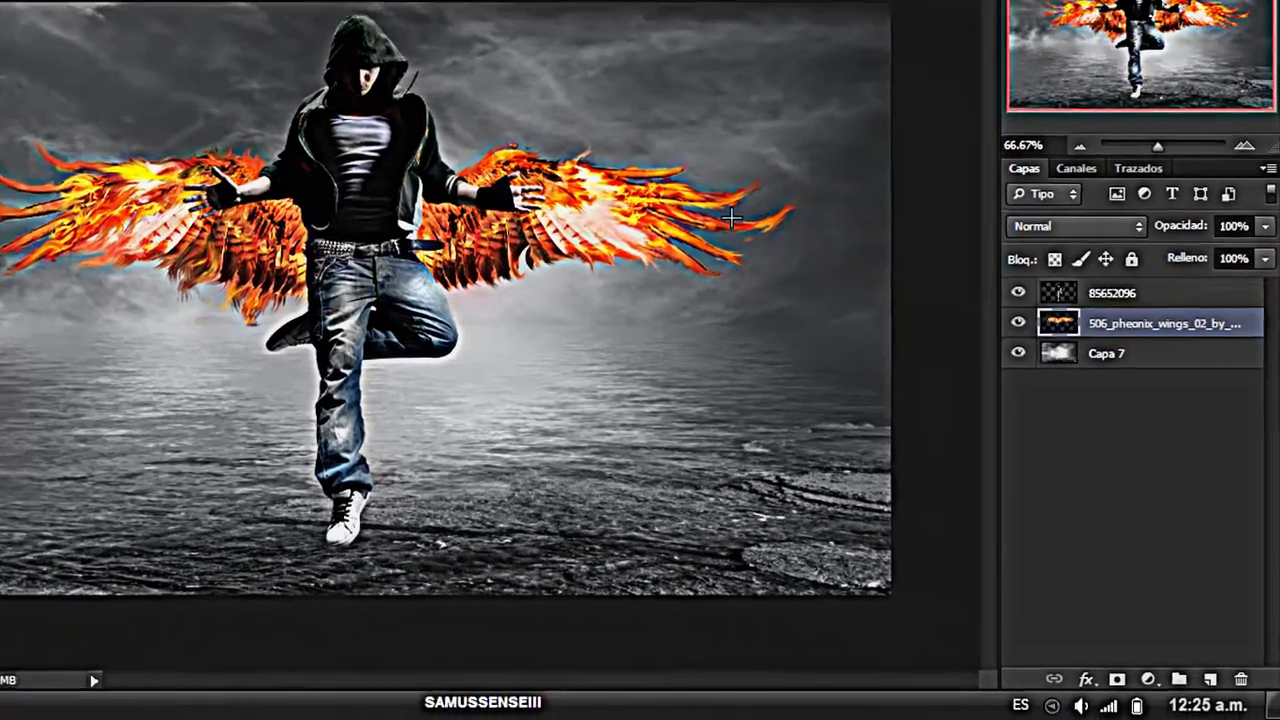
pyautogui.click(20, 96)
pyautogui.moveTo(262, 196); pyautogui.dragTo(262, 119)
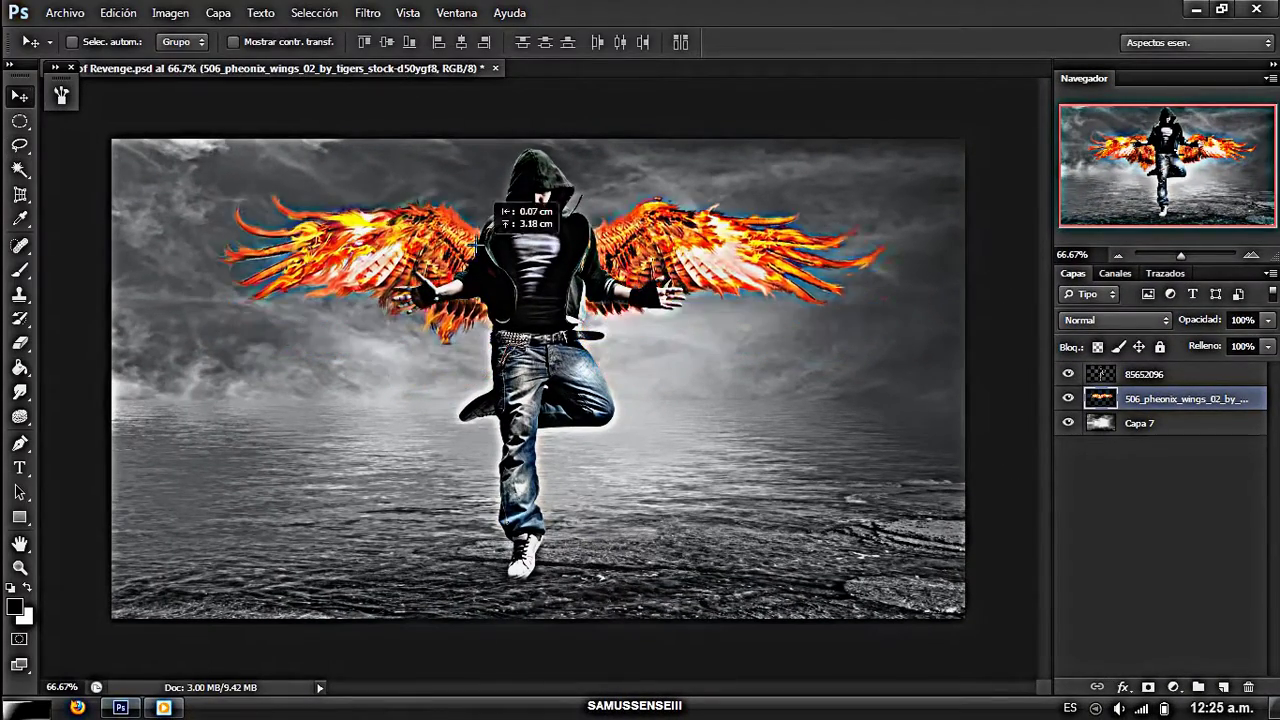
pyautogui.moveTo(478, 243)
pyautogui.mouseDown()
pyautogui.moveTo(476, 228)
pyautogui.moveTo(496, 235)
pyautogui.mouseUp()
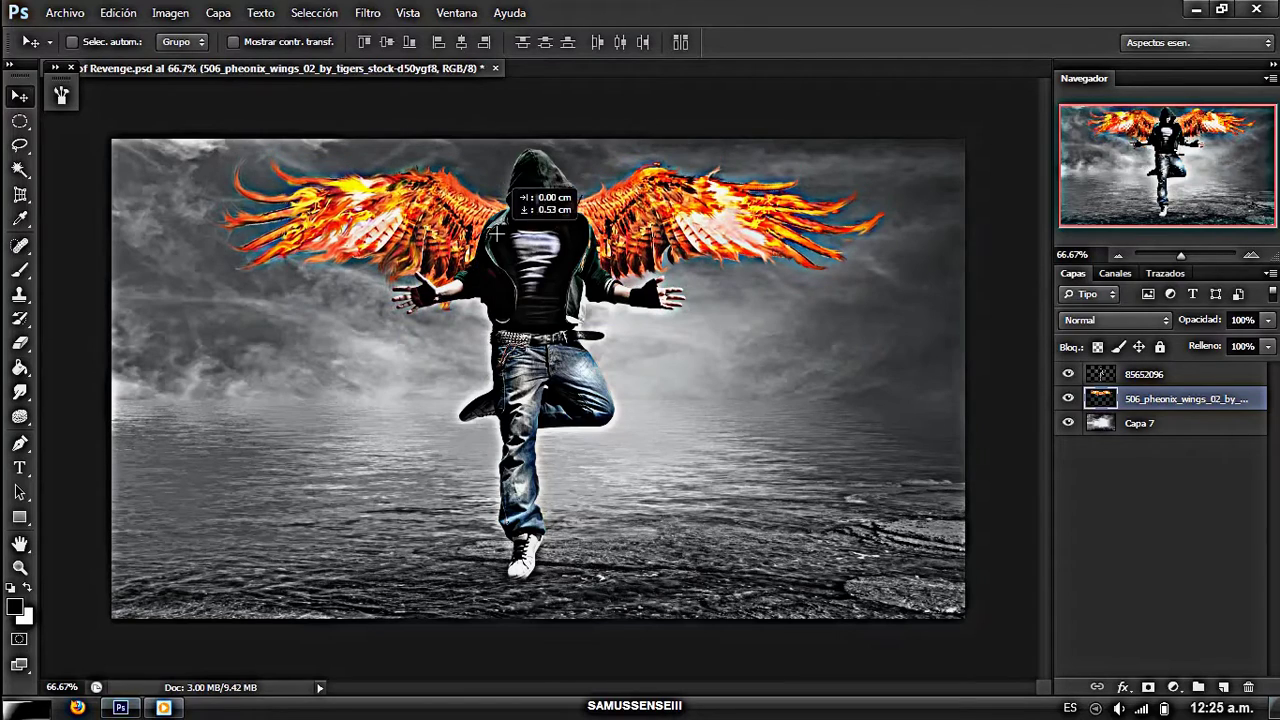
# - Place the Skeleton pilae image and position the skull pile lower in the scene, around the figure's legs
pyautogui.hotkey('alt', 'a')
pyautogui.press('c')
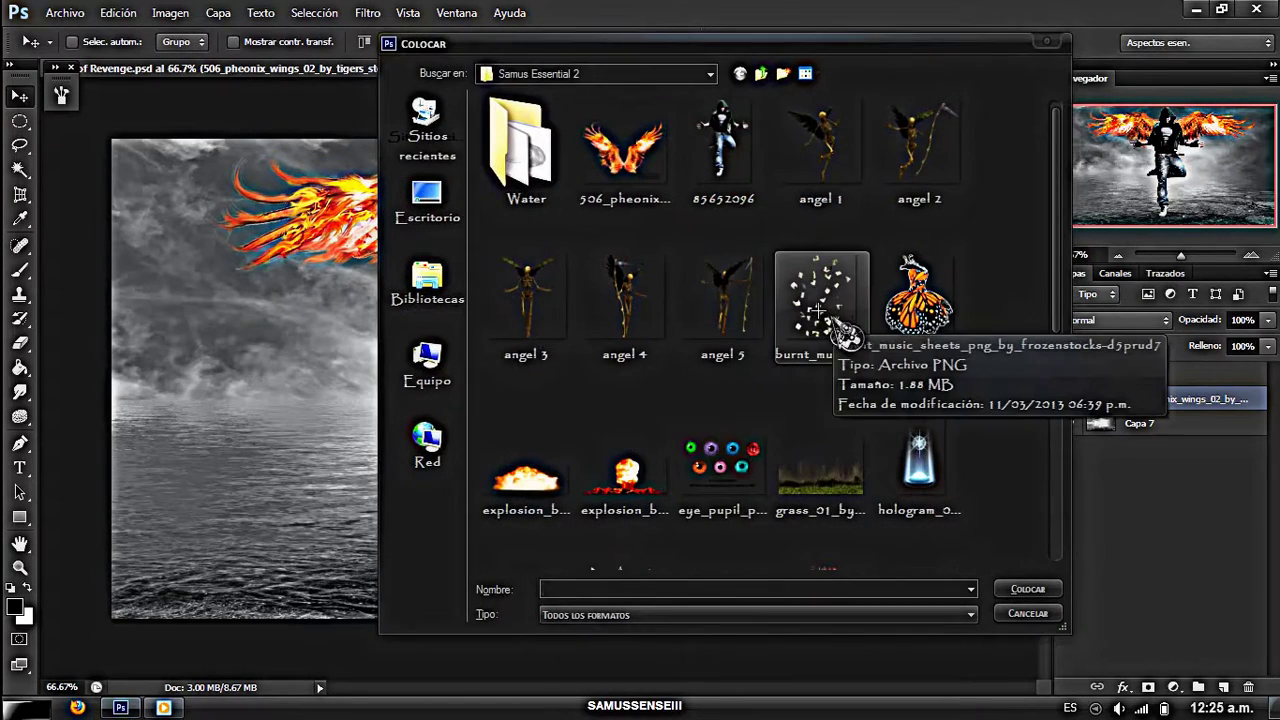
pyautogui.moveTo(1063, 214); pyautogui.dragTo(1074, 457)
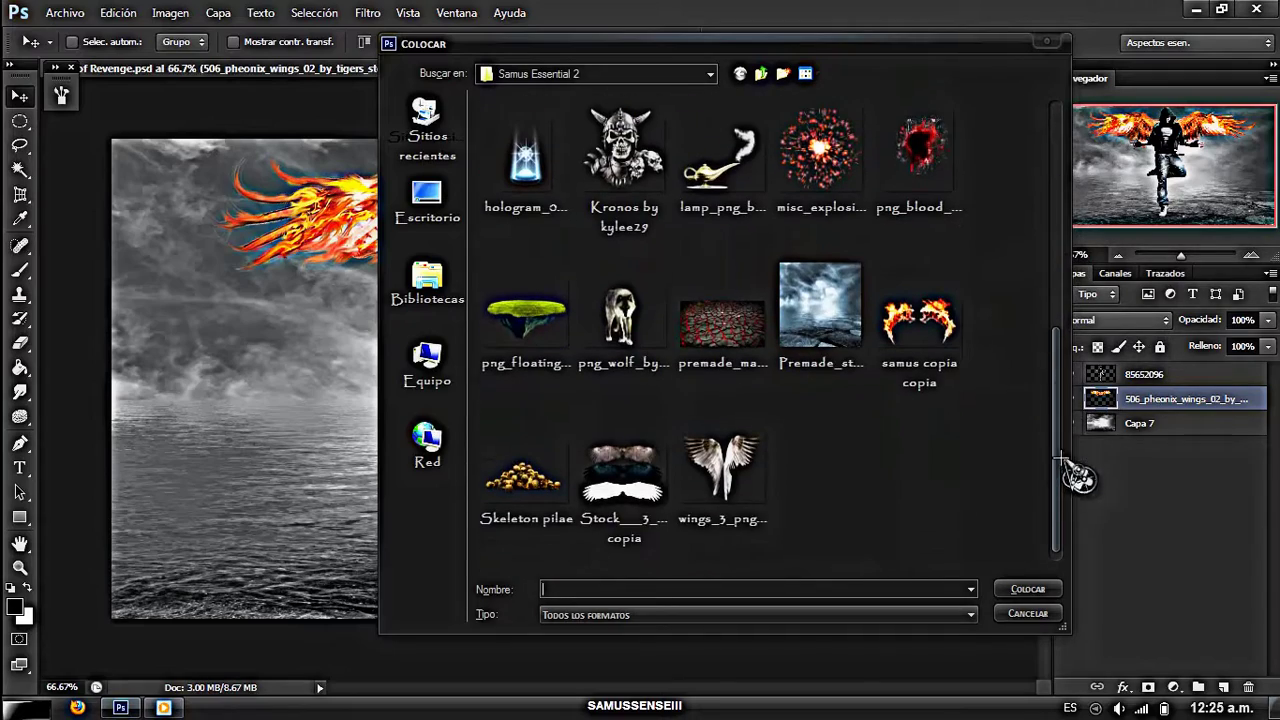
pyautogui.click(563, 458)
pyautogui.doubleClick(515, 466)
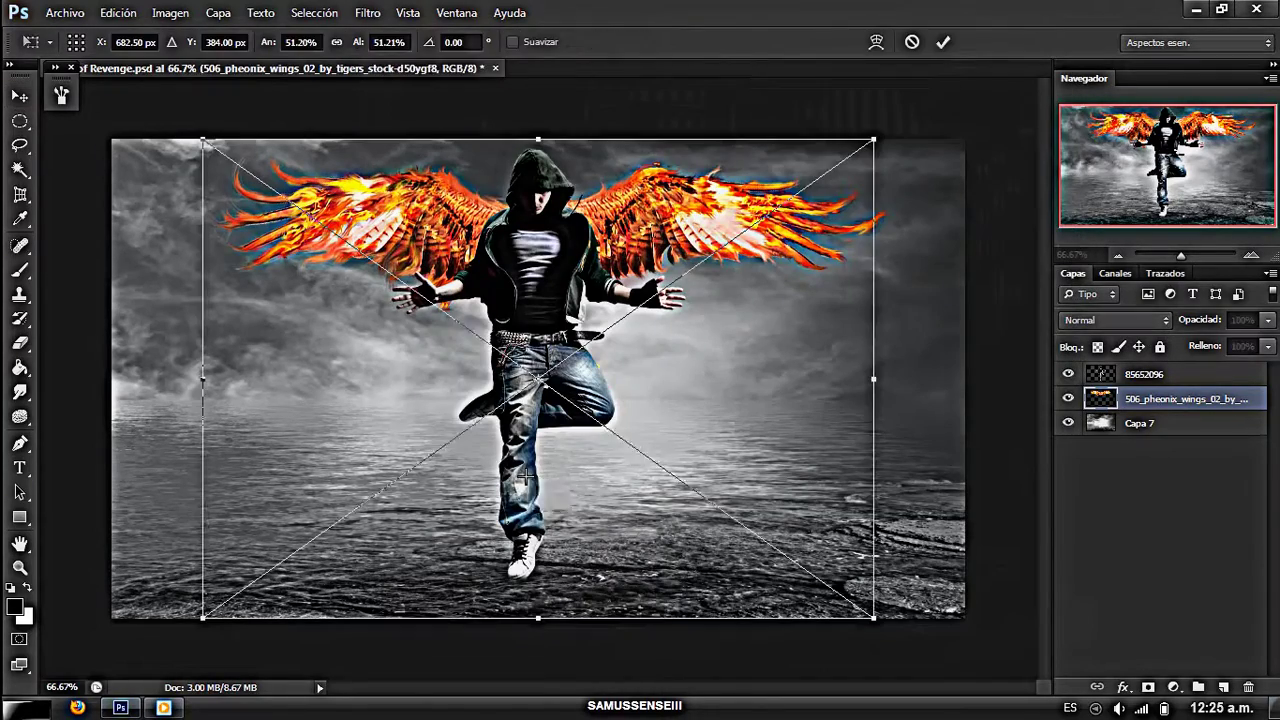
pyautogui.moveTo(652, 450); pyautogui.dragTo(680, 507)
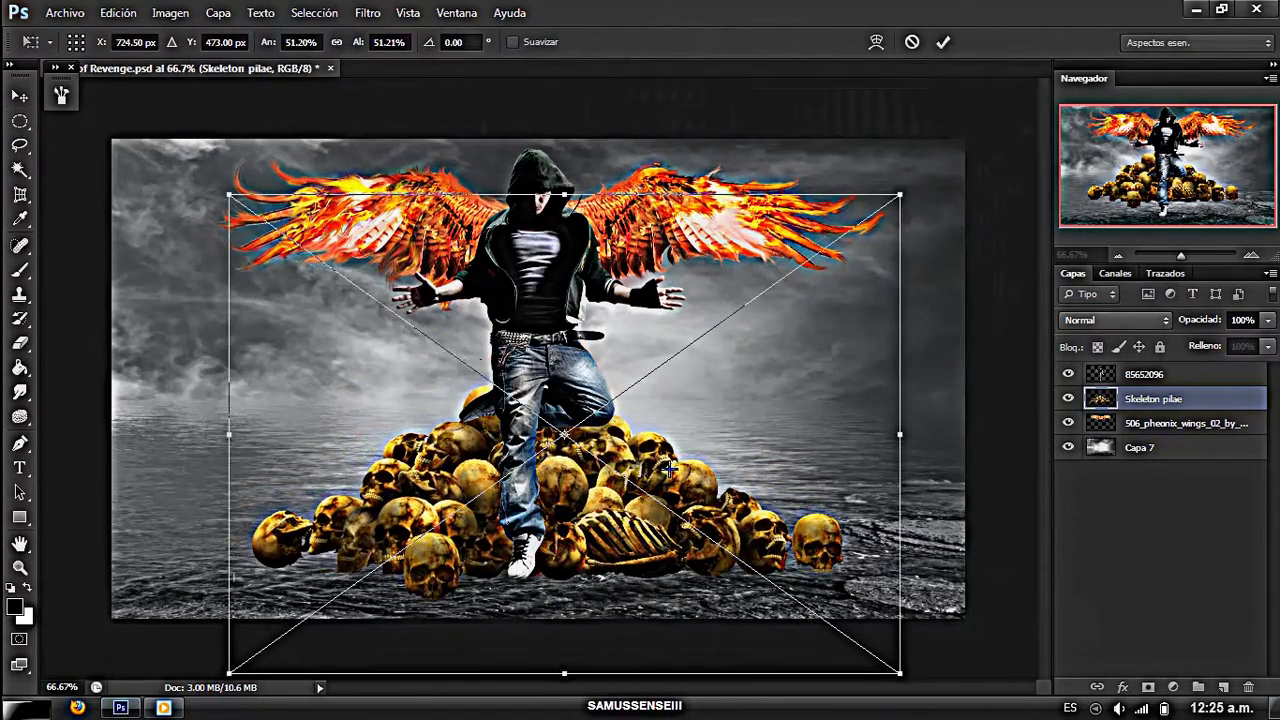
pyautogui.press('Return')
# - Rasterize the Skeleton pilae layer and move it below the phoenix wings layer
pyautogui.rightClick(1141, 398)
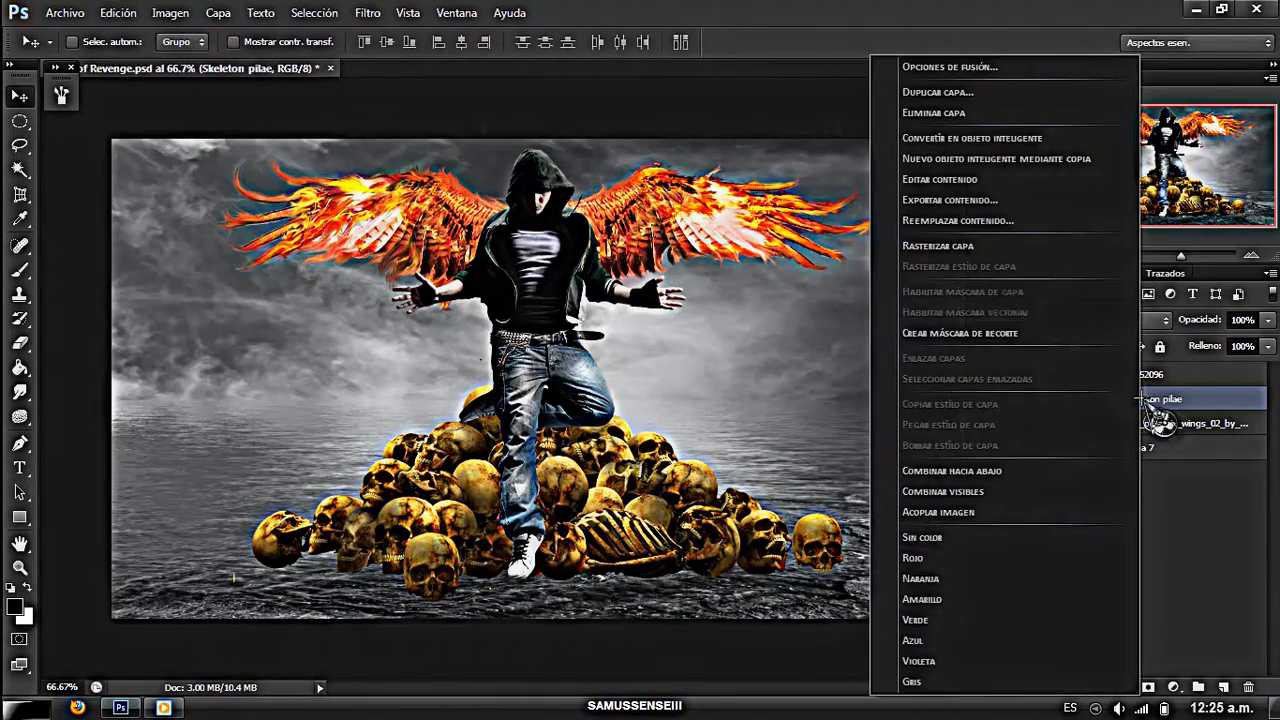
pyautogui.click(986, 264)
pyautogui.moveTo(1135, 398); pyautogui.dragTo(1134, 428)
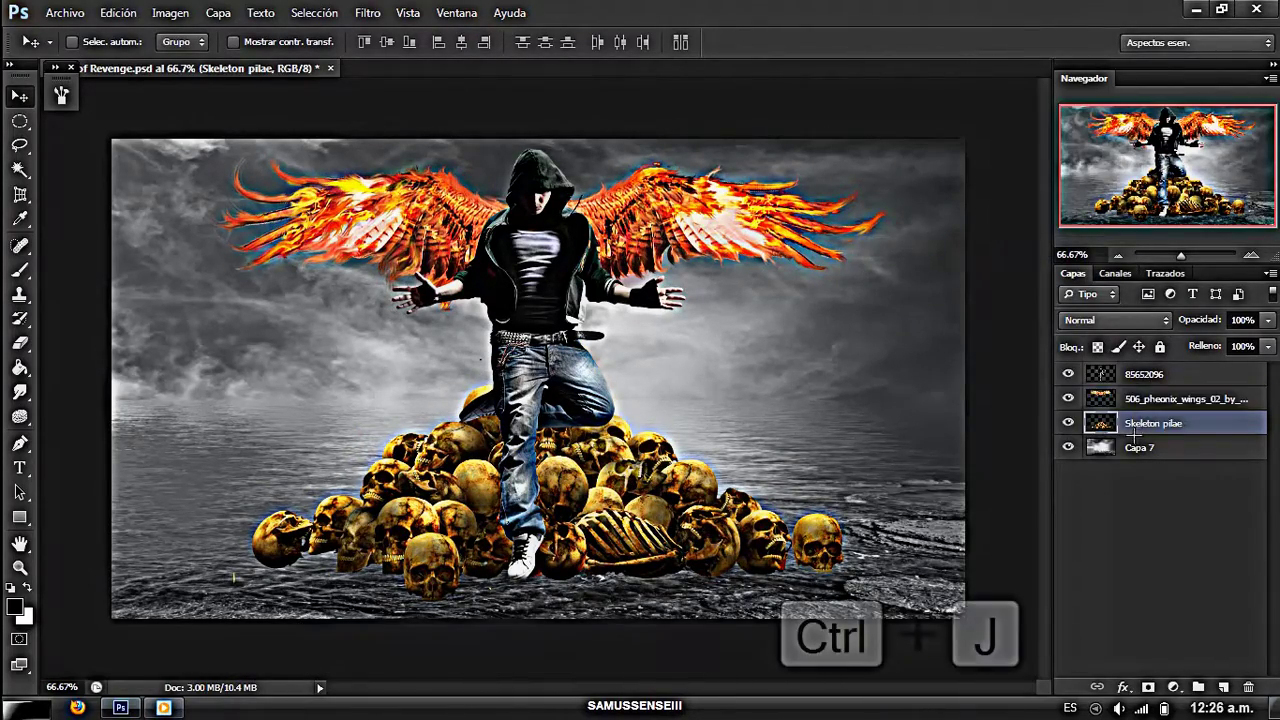
# - Duplicate the Skeleton pilae layer and turn the copy black by lowering its Hue/Saturation lightness to the minimum
pyautogui.hotkey('ctrl', 'j')
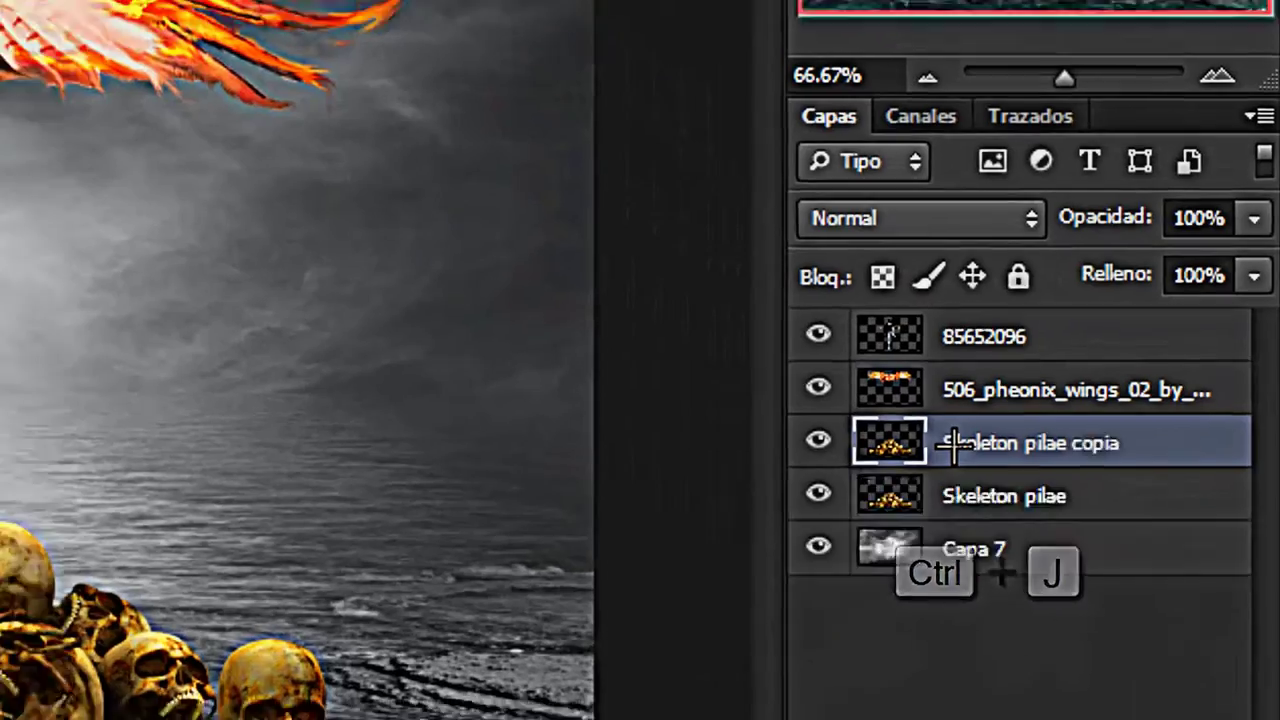
pyautogui.hotkey('ctrl', 'u')
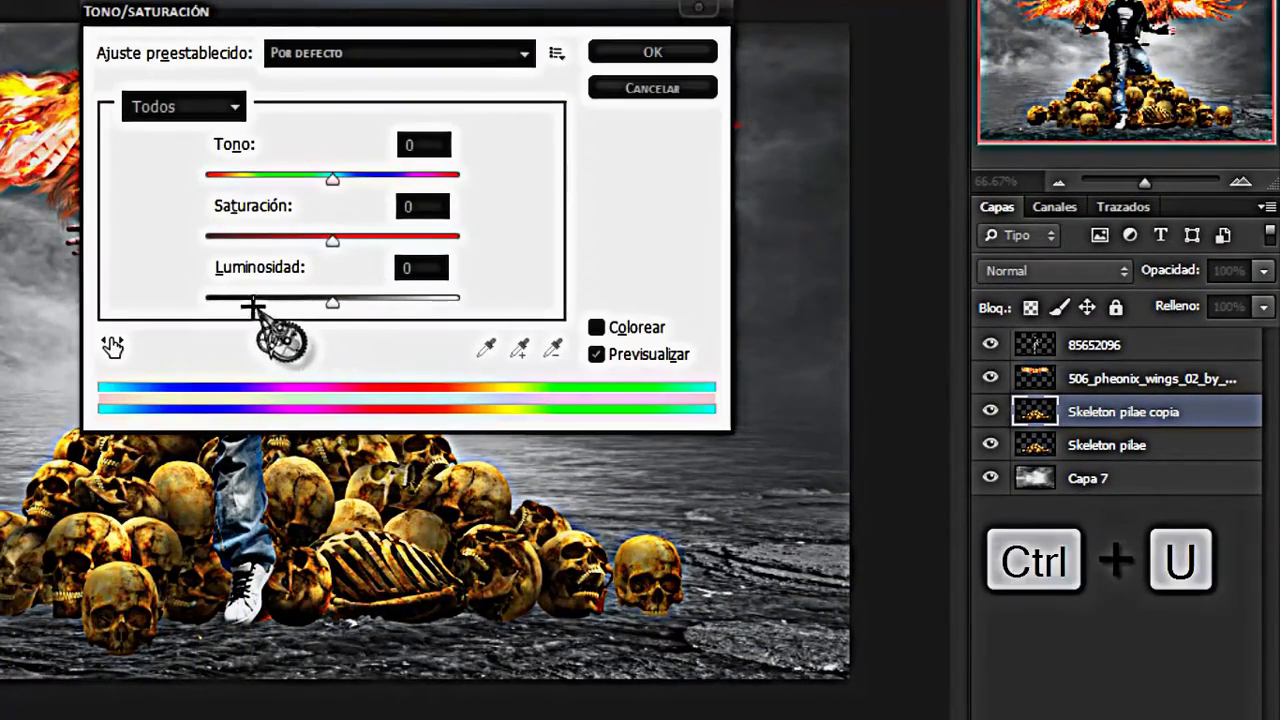
pyautogui.moveTo(251, 306); pyautogui.dragTo(194, 294)
pyautogui.click(652, 52)
# - Move the black copy below the original skull pile and transform it to 105.23% width and -35.00% height as a ground shadow
pyautogui.moveTo(1100, 405); pyautogui.dragTo(1100, 443)
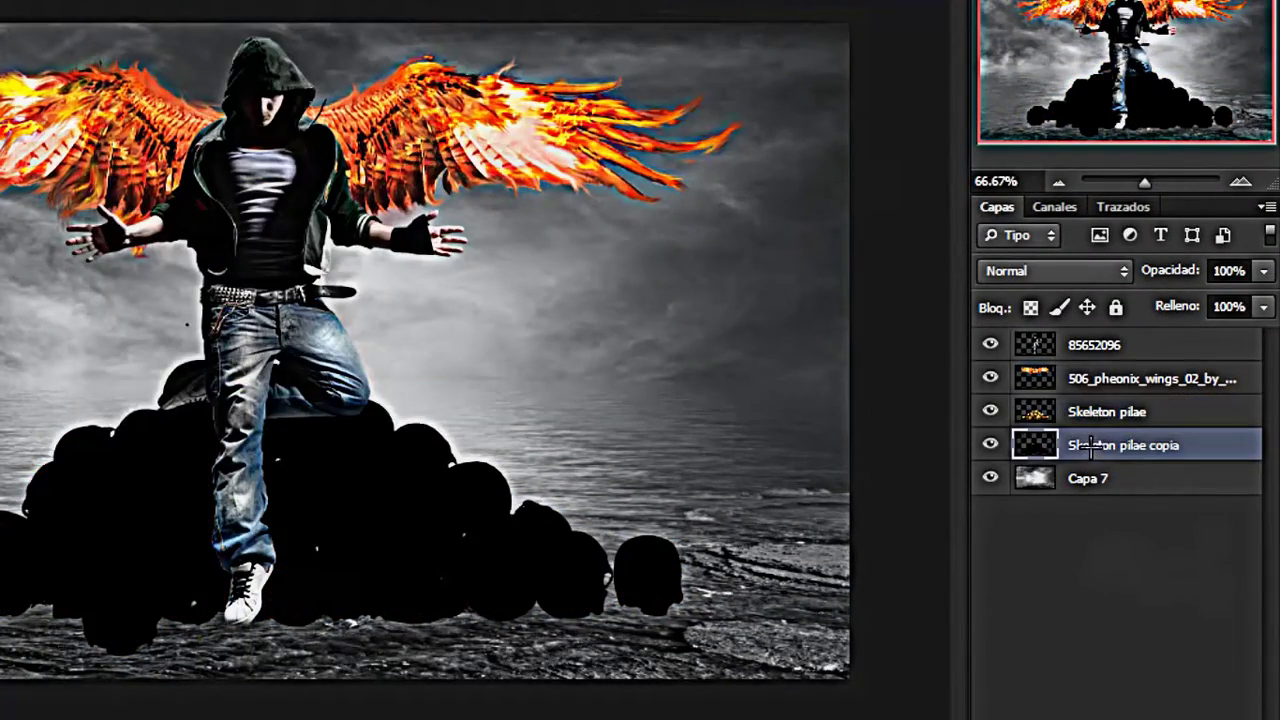
pyautogui.hotkey('ctrl', 't')
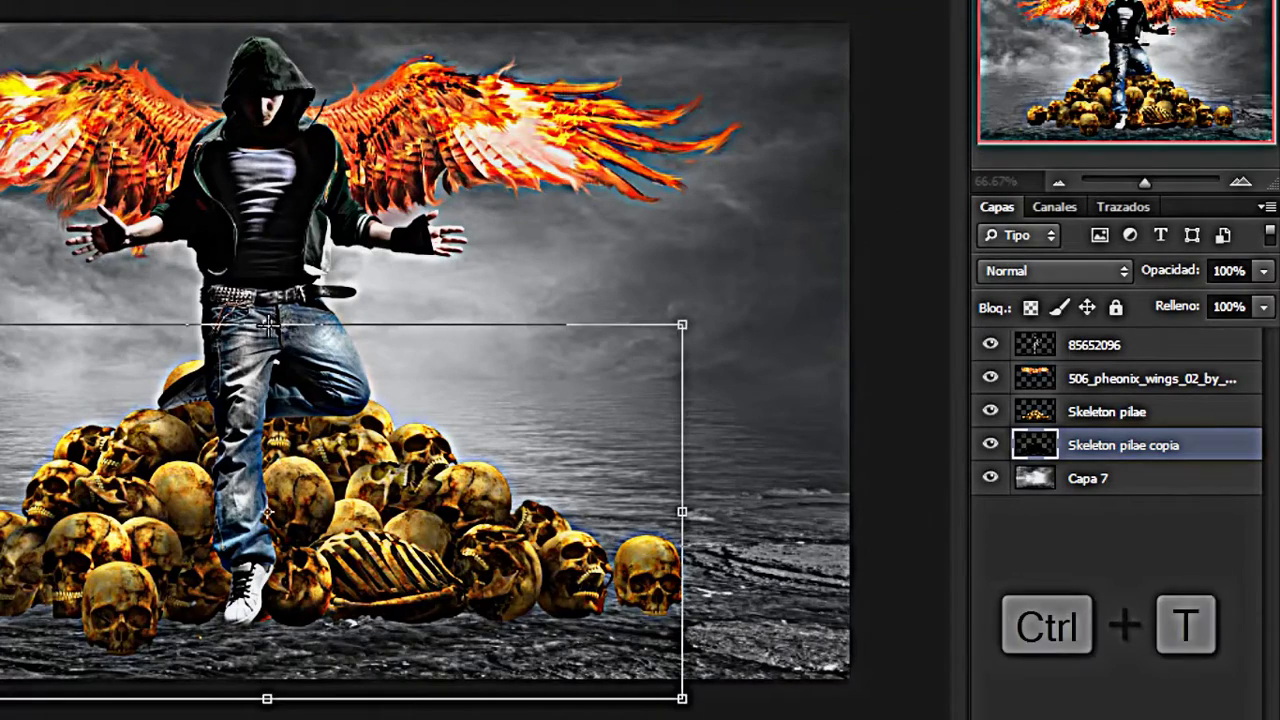
pyautogui.moveTo(267, 329); pyautogui.dragTo(409, 631)
pyautogui.moveTo(681, 612); pyautogui.dragTo(702, 612)
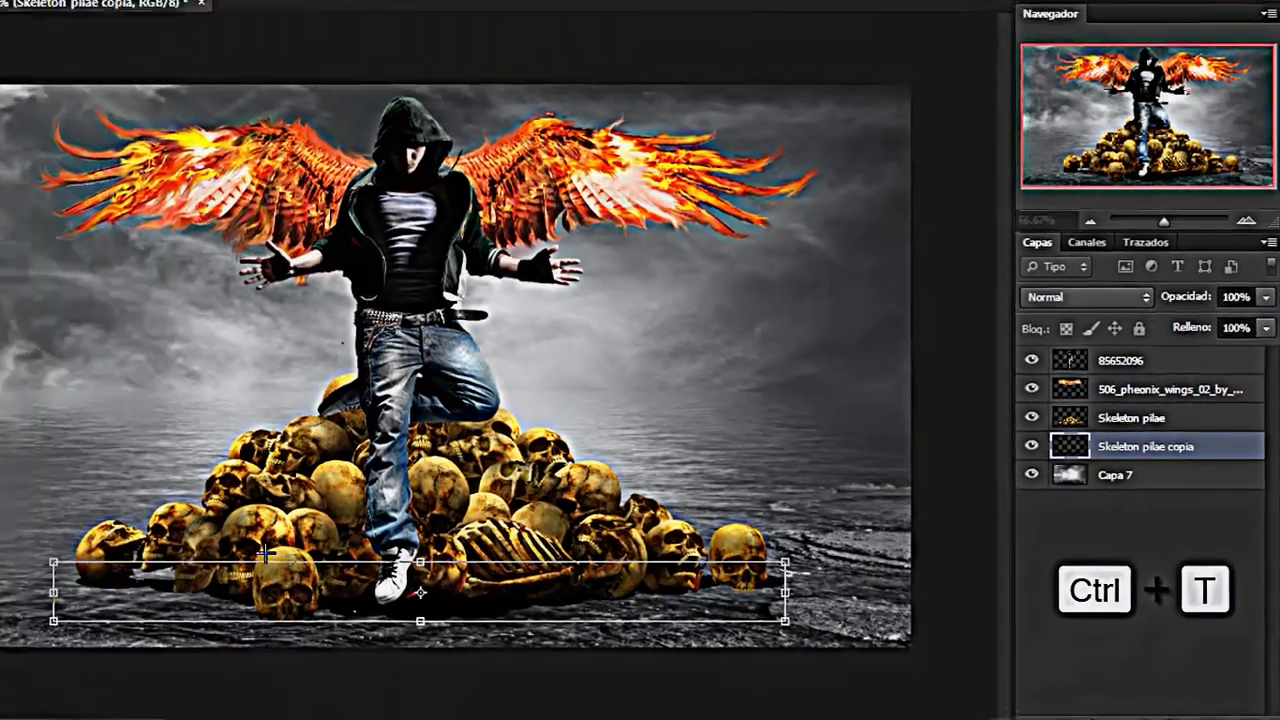
pyautogui.moveTo(231, 568); pyautogui.dragTo(215, 567)
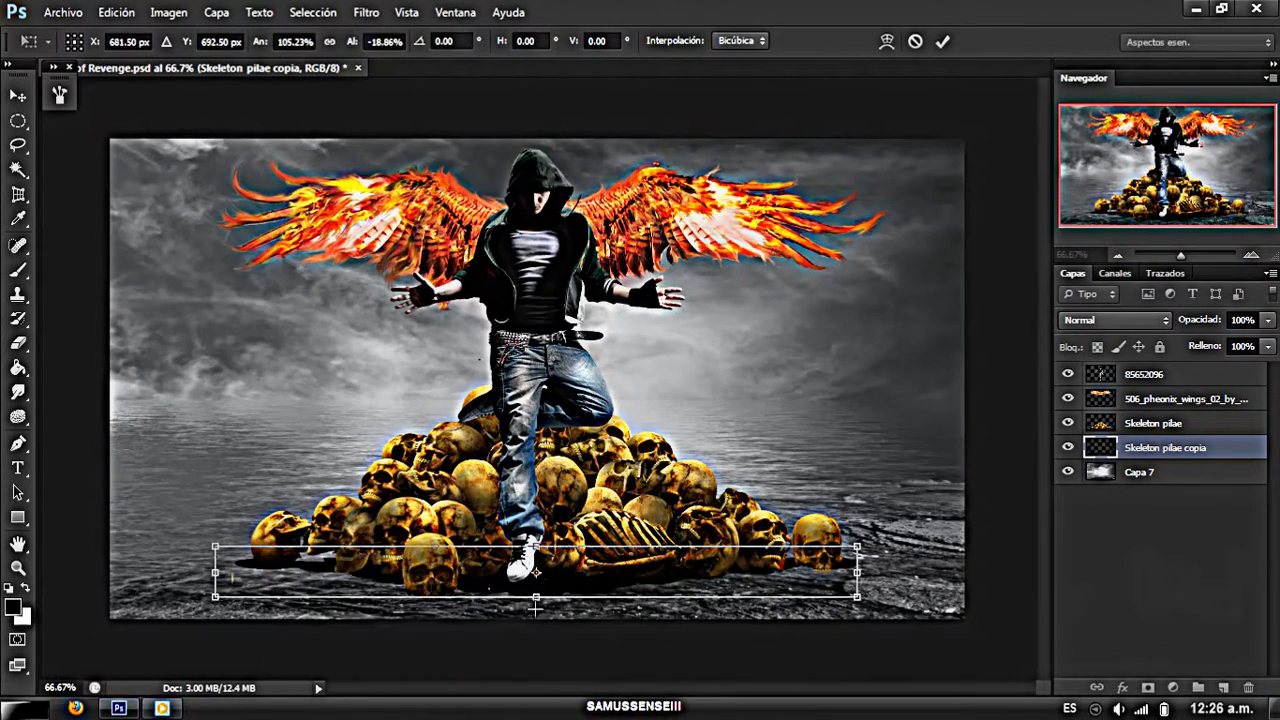
pyautogui.moveTo(536, 599); pyautogui.dragTo(562, 563)
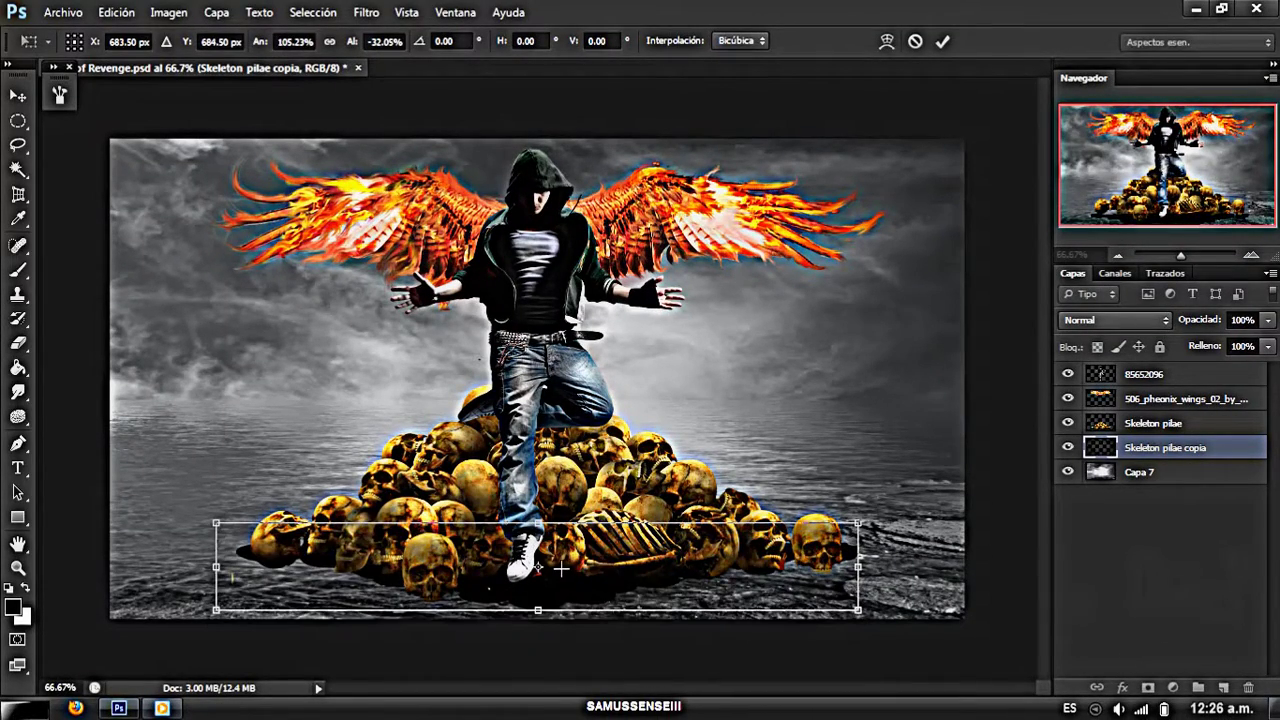
pyautogui.moveTo(539, 624); pyautogui.dragTo(538, 621)
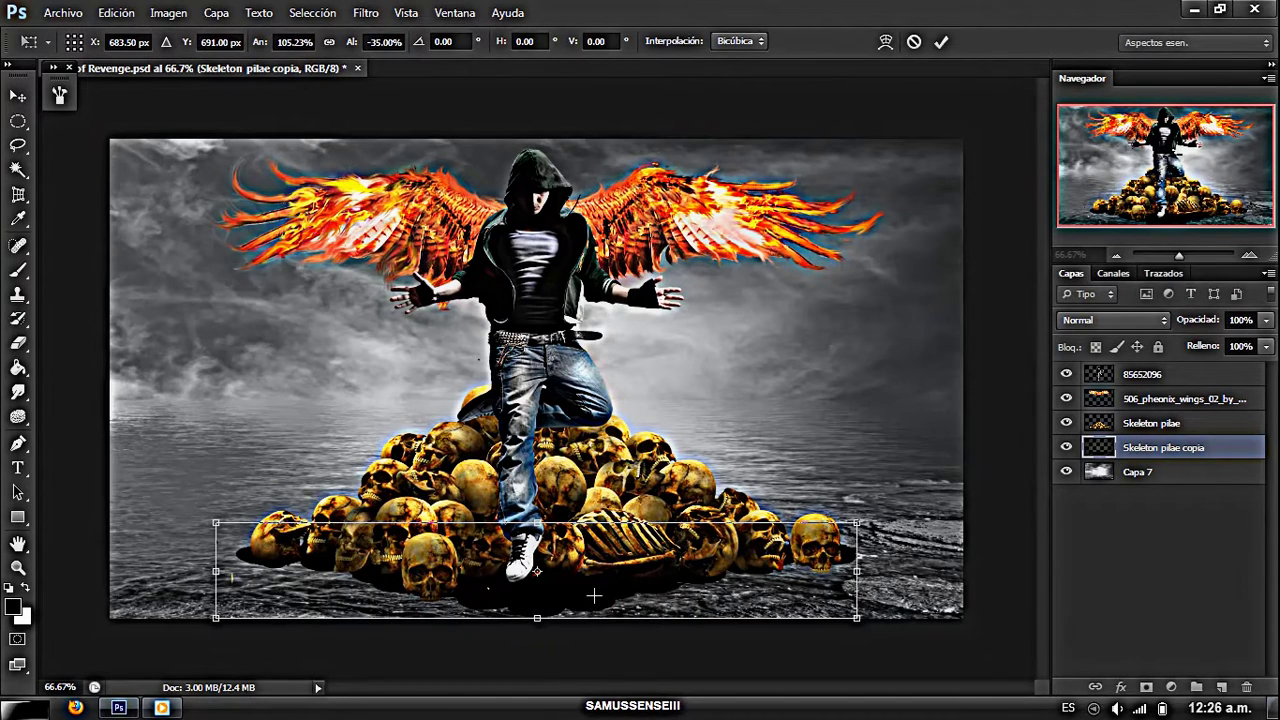
pyautogui.press('Return')
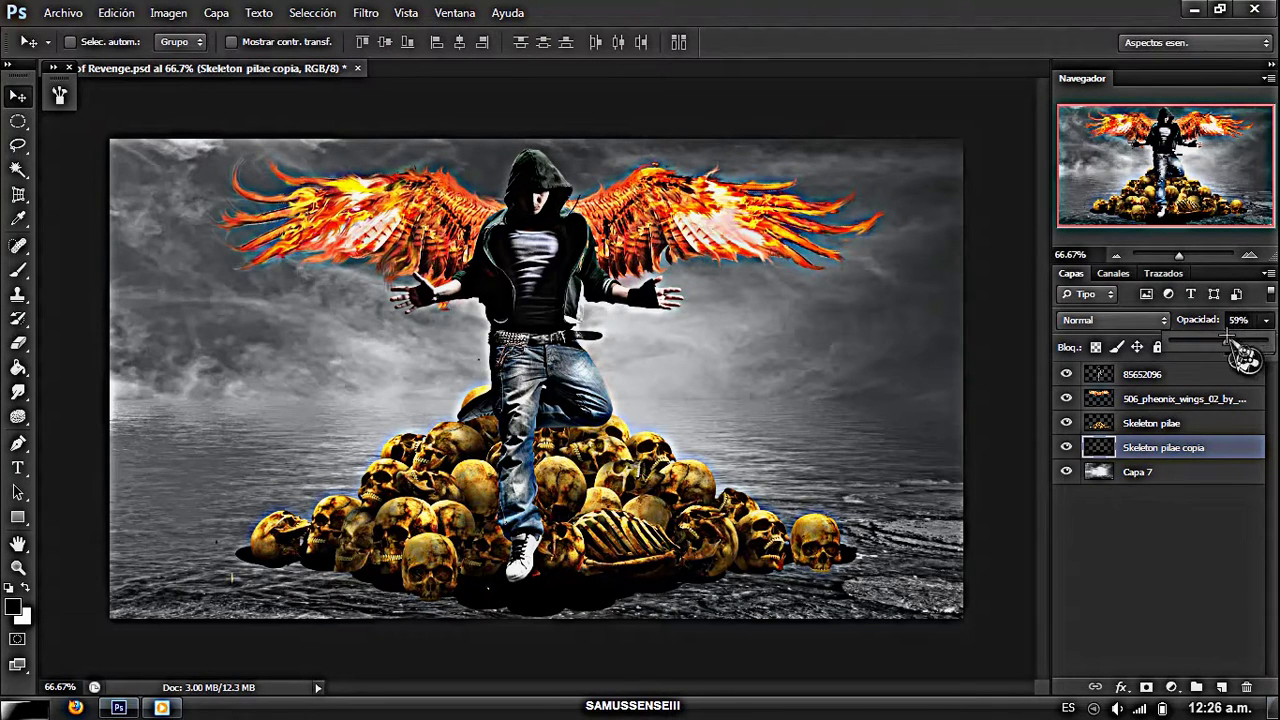
# - Set the black skull shadow layer's opacity to 70% and apply a Gaussian blur with a 4.3-pixel radius
pyautogui.moveTo(1240, 340); pyautogui.dragTo(1256, 344)
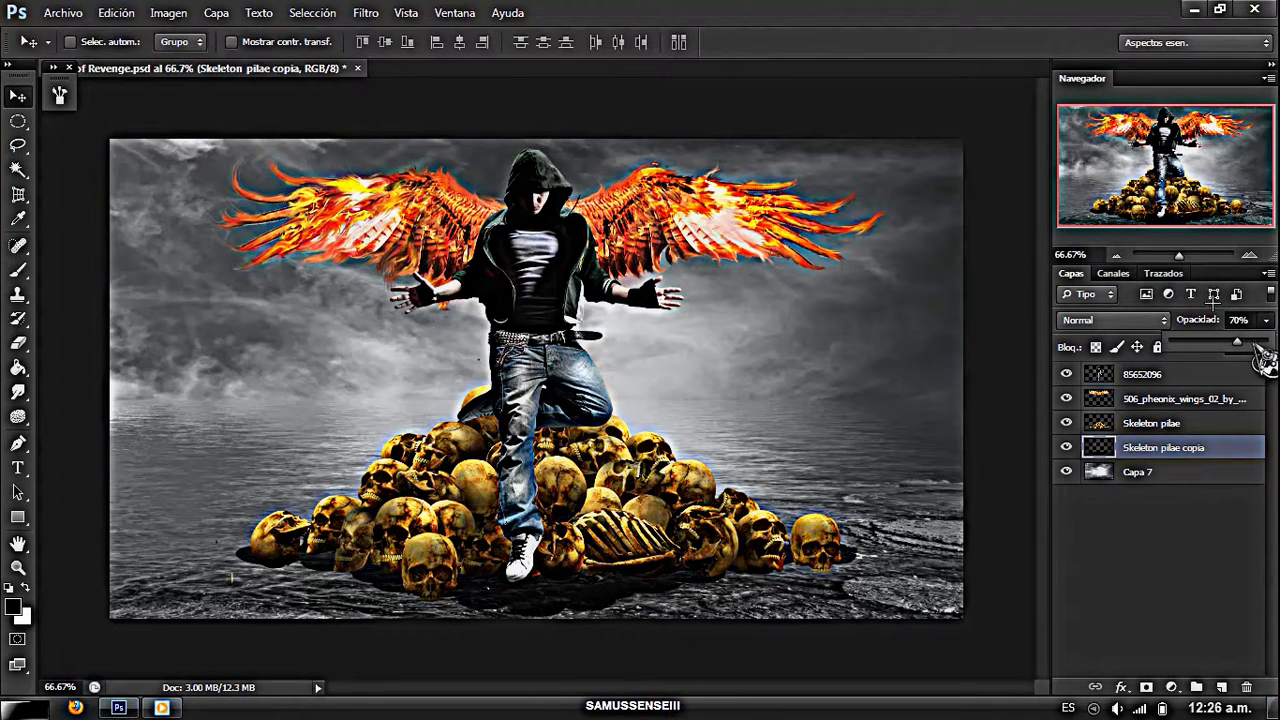
pyautogui.click(366, 14)
pyautogui.moveTo(528, 250)
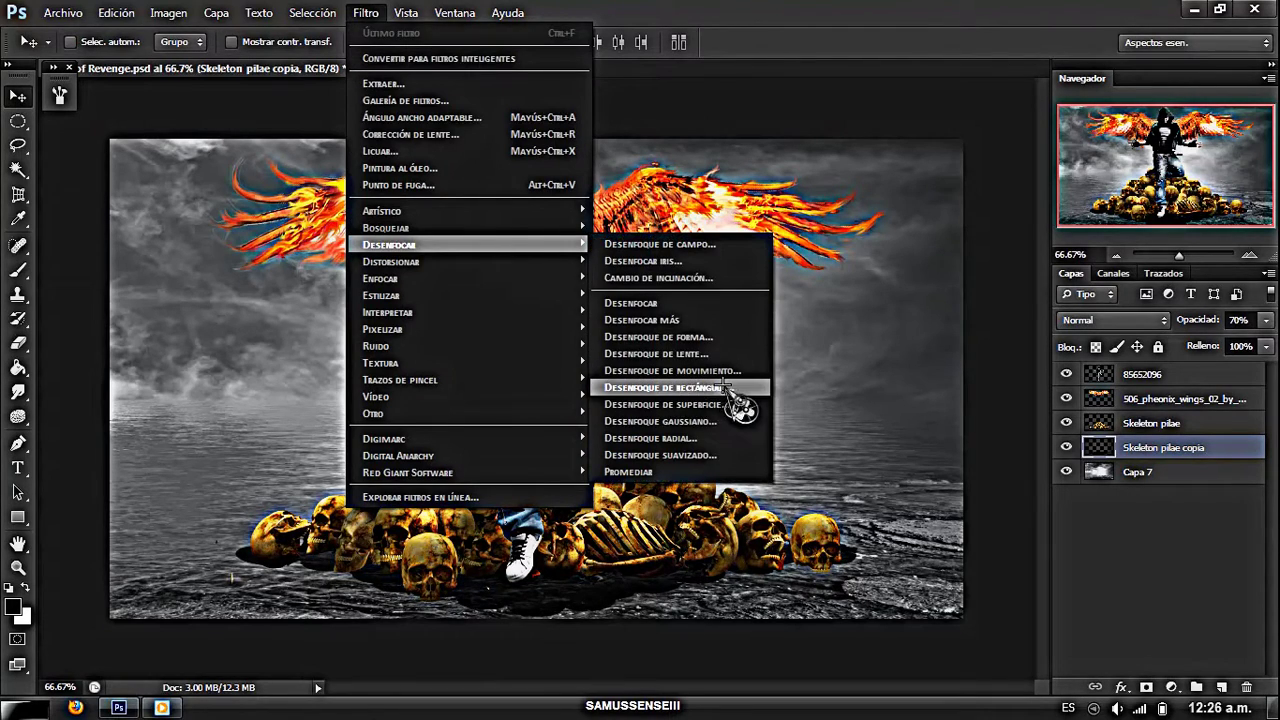
pyautogui.click(728, 422)
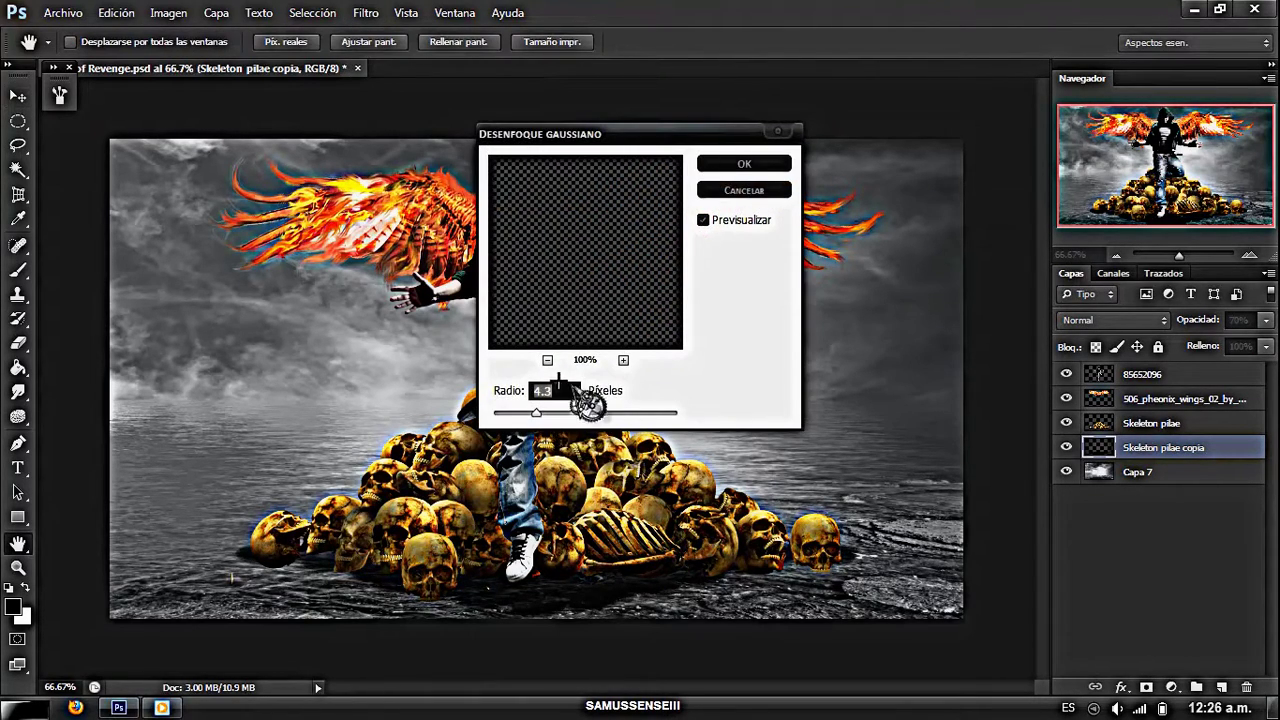
pyautogui.click(744, 164)
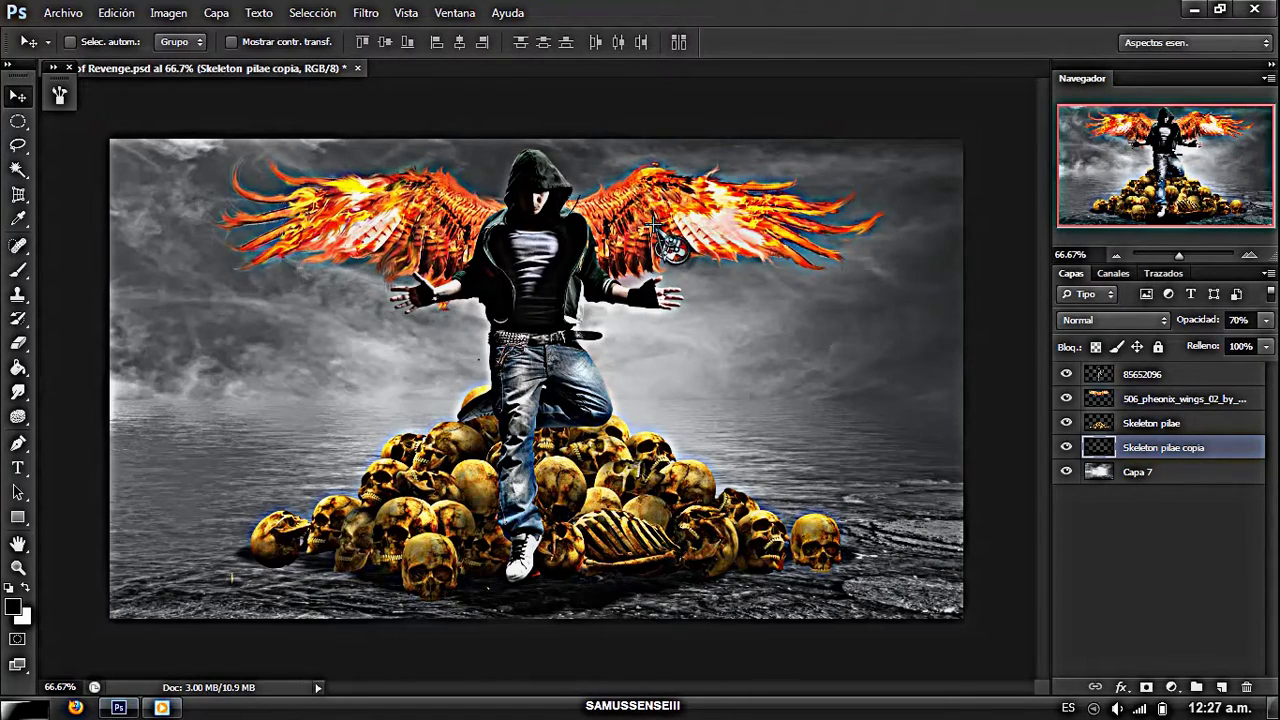
# - Place the burnt music sheets image and enlarge it beyond the canvas so the sheets scatter across the whole scene
pyautogui.hotkey('ctrl', 'shift', 'p')
pyautogui.doubleClick(810, 298)
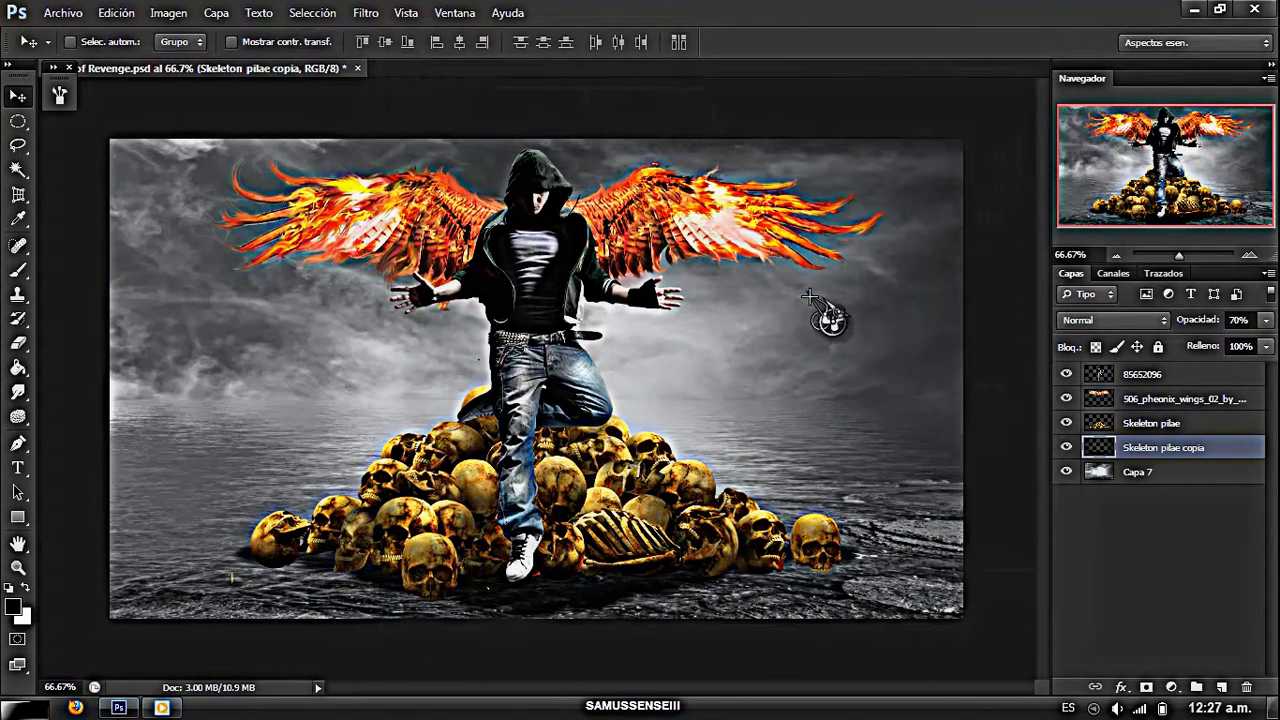
pyautogui.click(1116, 255)
pyautogui.click(1116, 255)
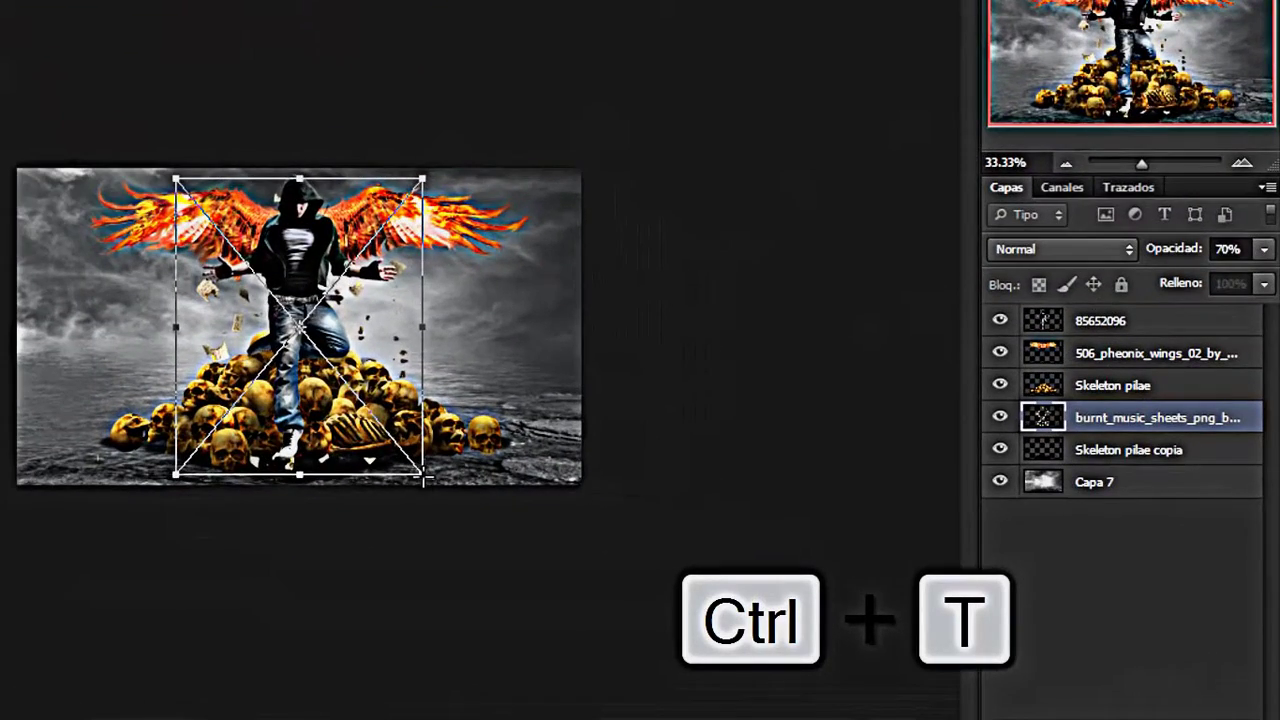
pyautogui.moveTo(425, 479); pyautogui.dragTo(700, 710)
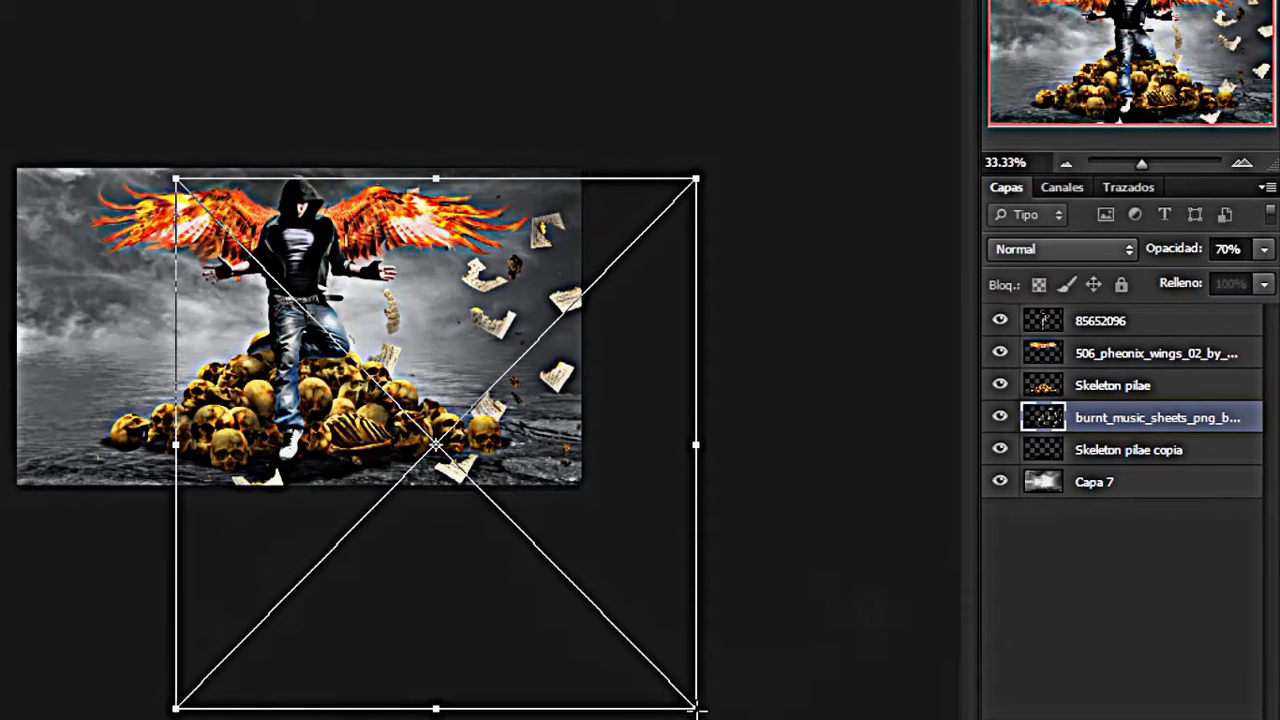
pyautogui.moveTo(175, 175); pyautogui.dragTo(49, 13)
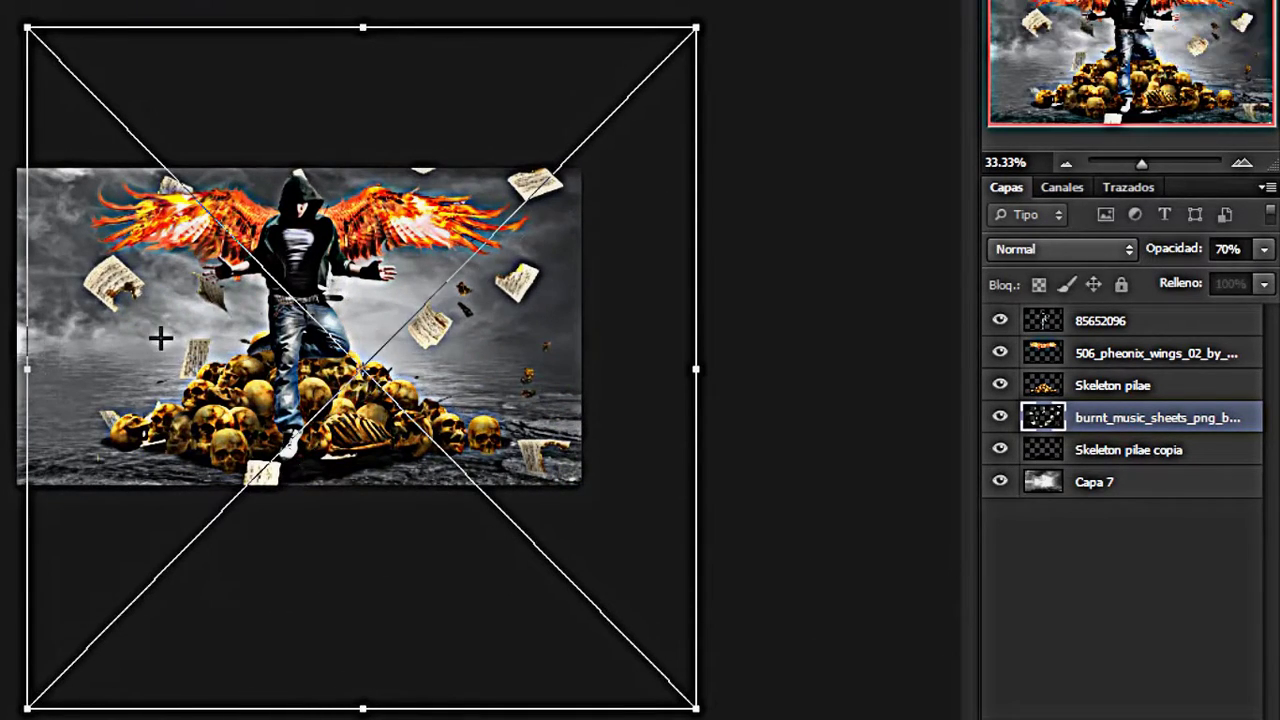
pyautogui.moveTo(160, 337); pyautogui.dragTo(87, 311)
pyautogui.press('Return')
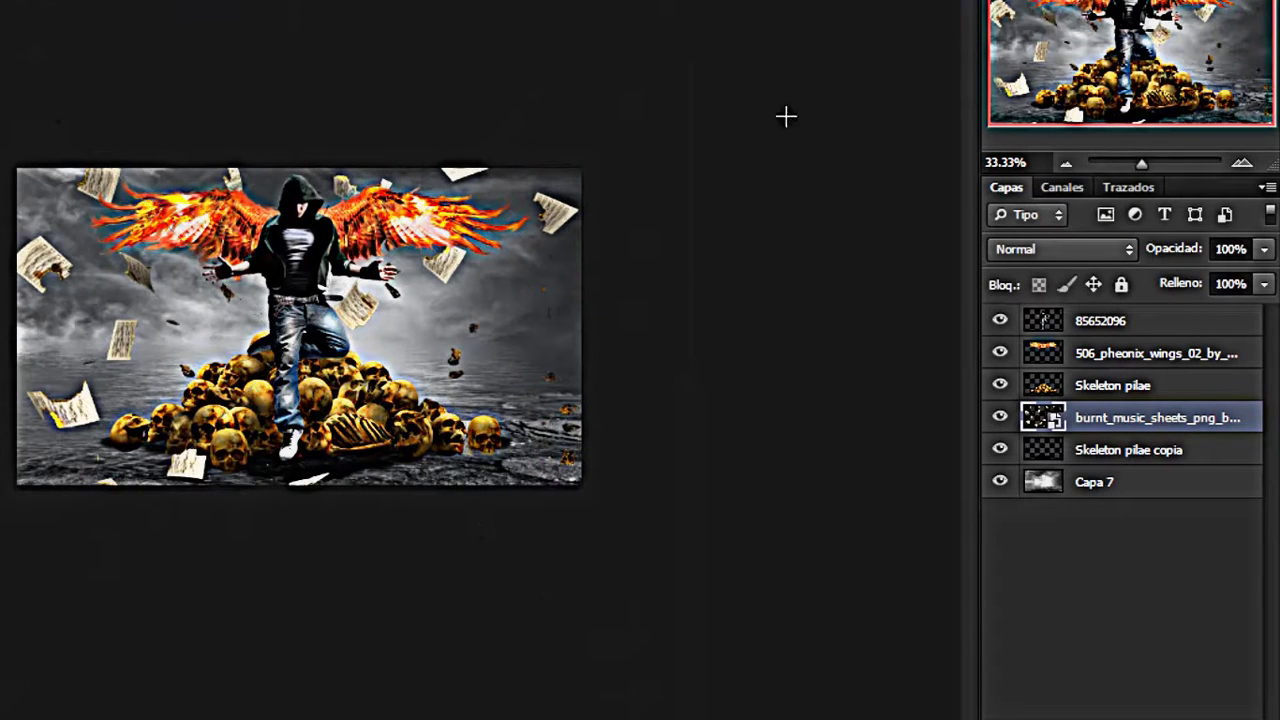
# - Move the burnt music sheets layer above the figure layer and rasterize it
pyautogui.moveTo(1113, 405); pyautogui.dragTo(1100, 320)
pyautogui.rightClick(1078, 320)
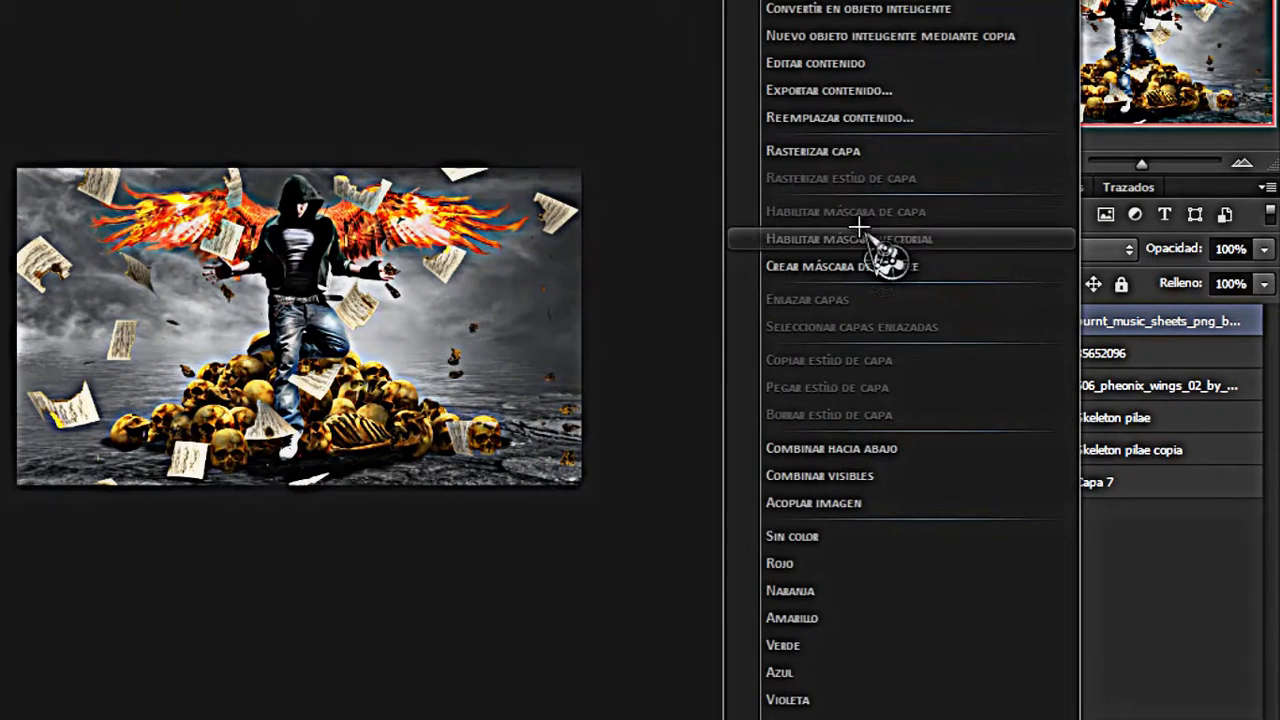
pyautogui.click(829, 148)
# - Duplicate the music sheets layer, move the copy just above Capa 7 and shrink it to about 19.5 by 22.4 cm behind the figure
pyautogui.hotkey('ctrl', 'j')
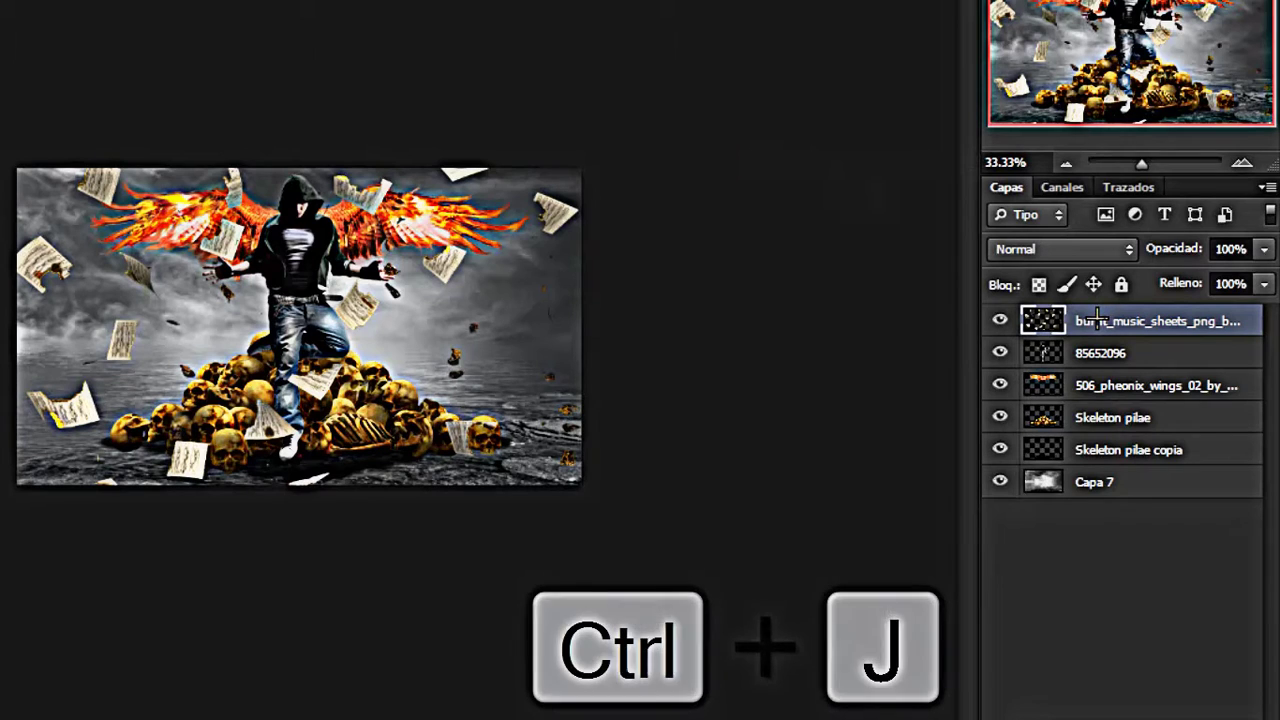
pyautogui.moveTo(1100, 318); pyautogui.dragTo(1103, 482)
pyautogui.hotkey('ctrl', 't')
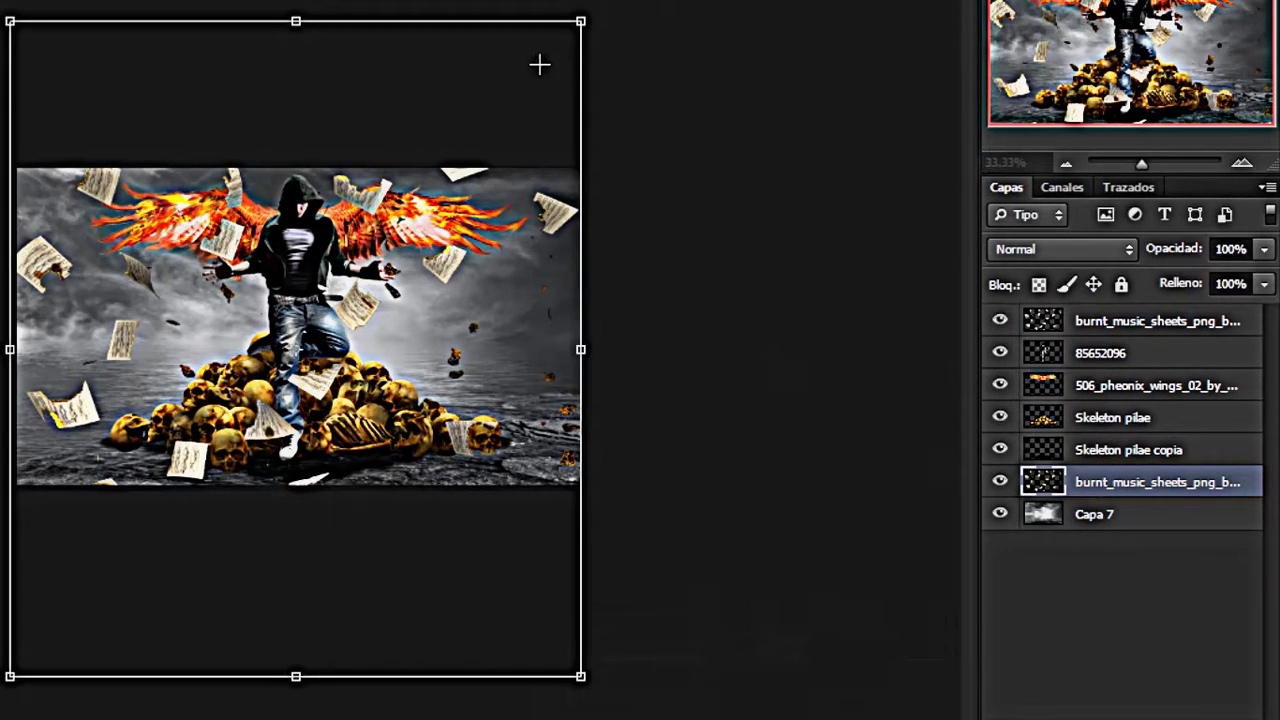
pyautogui.moveTo(537, 63); pyautogui.dragTo(112, 405)
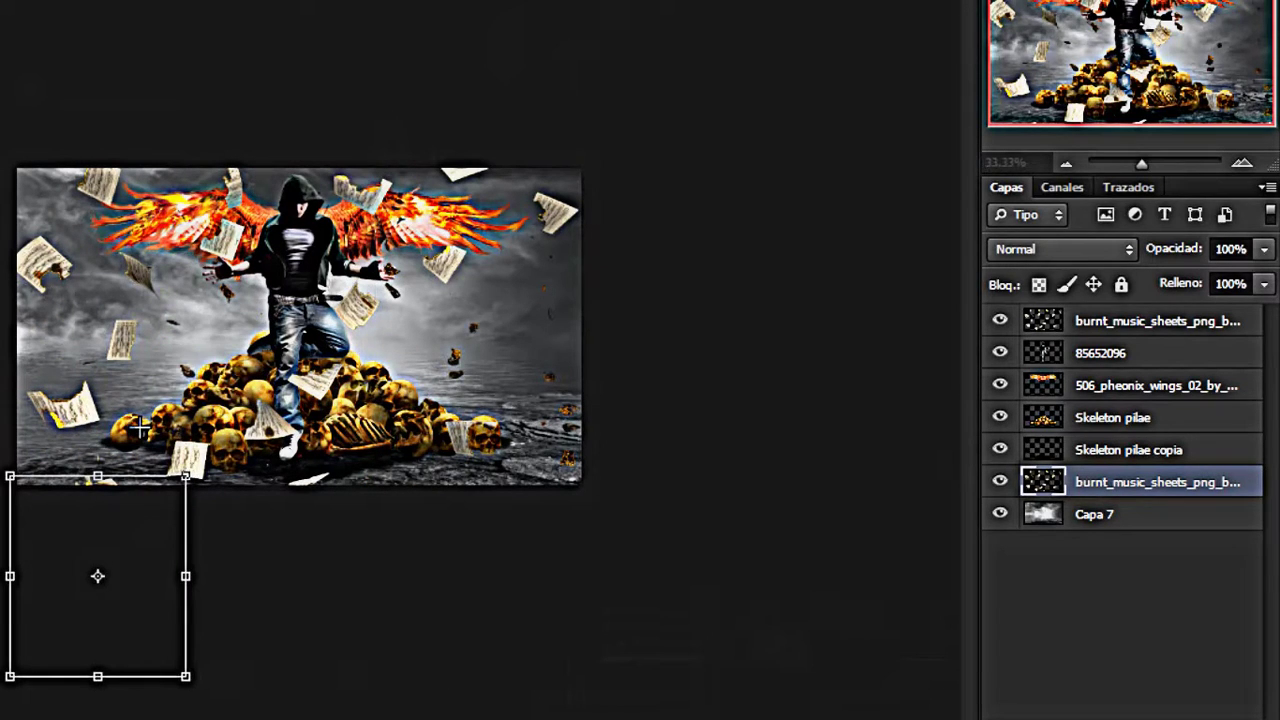
pyautogui.moveTo(133, 499); pyautogui.dragTo(436, 142)
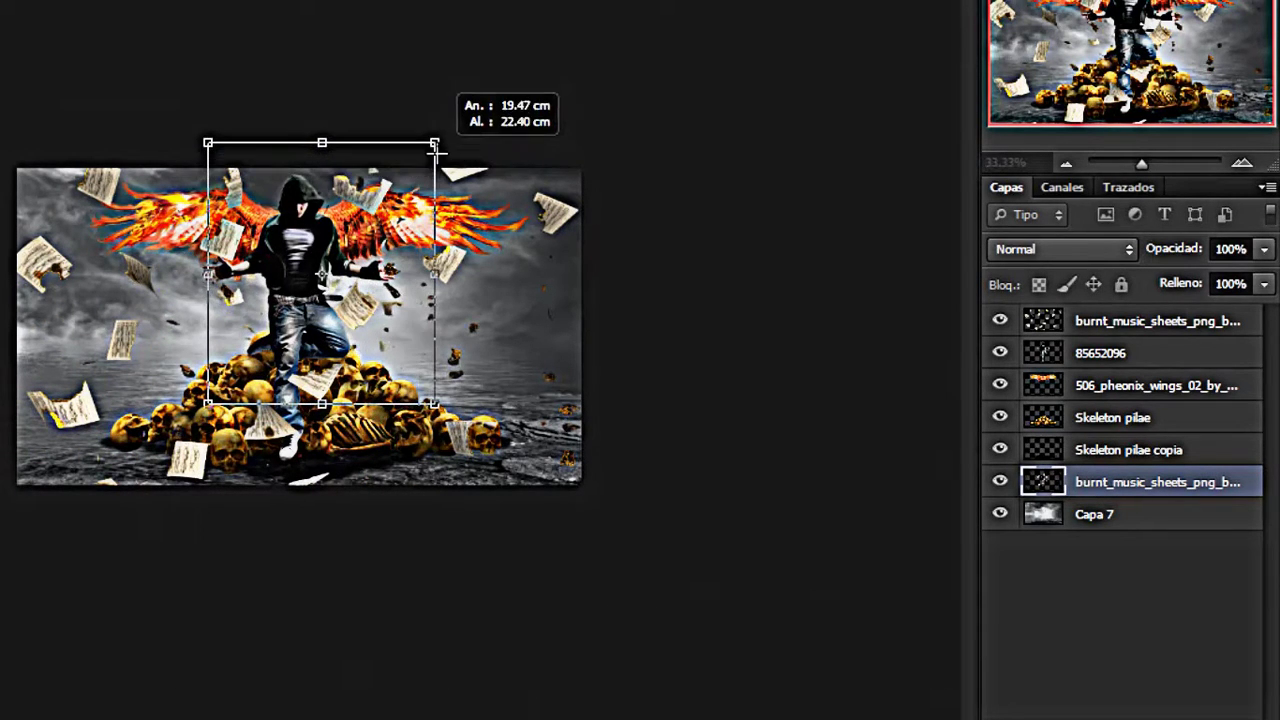
pyautogui.moveTo(399, 192); pyautogui.dragTo(375, 195)
pyautogui.press('Return')
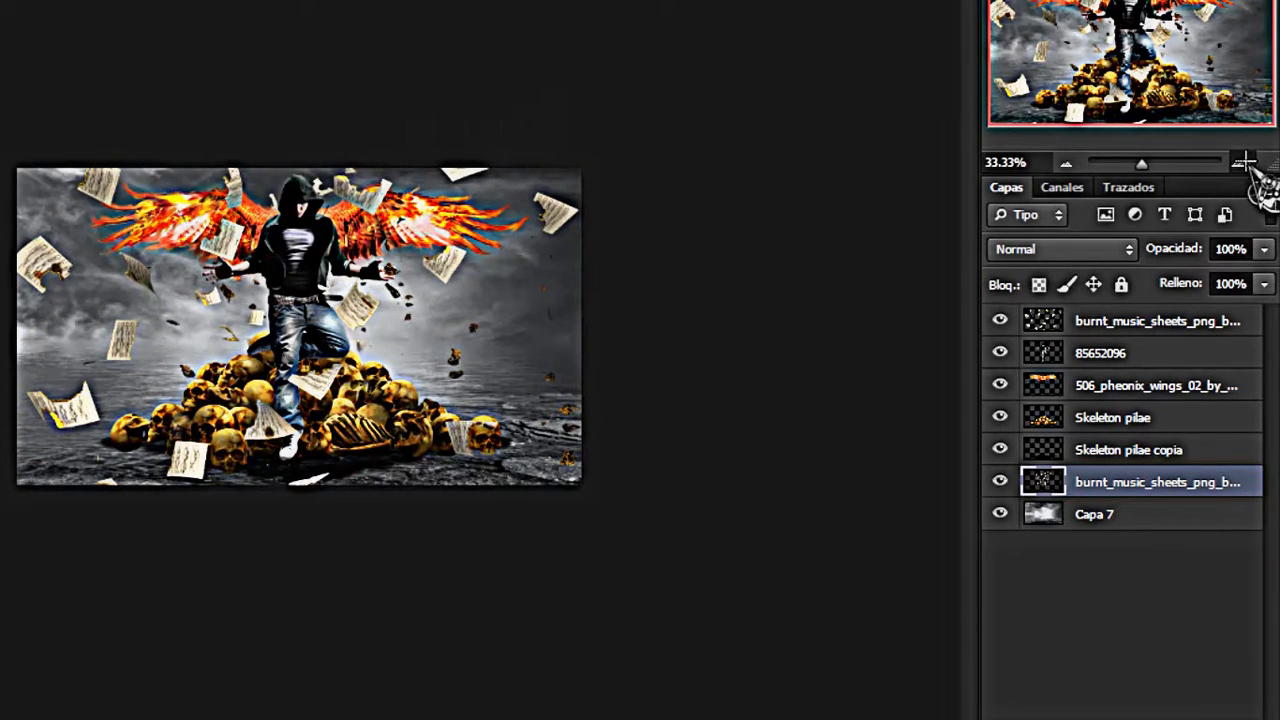
# - Shift the hue of the topmost burnt music sheets layer to -21 with Hue/Saturation
pyautogui.click(1241, 162)
pyautogui.click(1241, 162)
pyautogui.click(1137, 377)
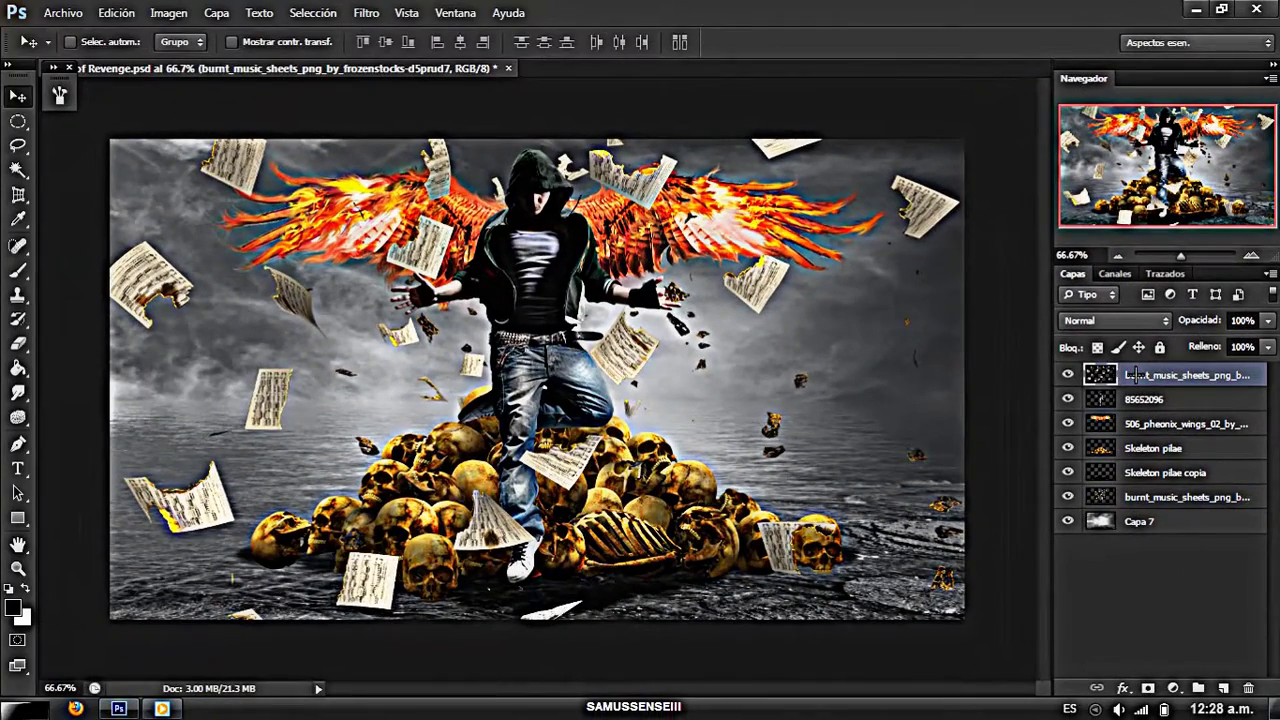
pyautogui.hotkey('ctrl', 'u')
pyautogui.moveTo(610, 129); pyautogui.dragTo(735, 131)
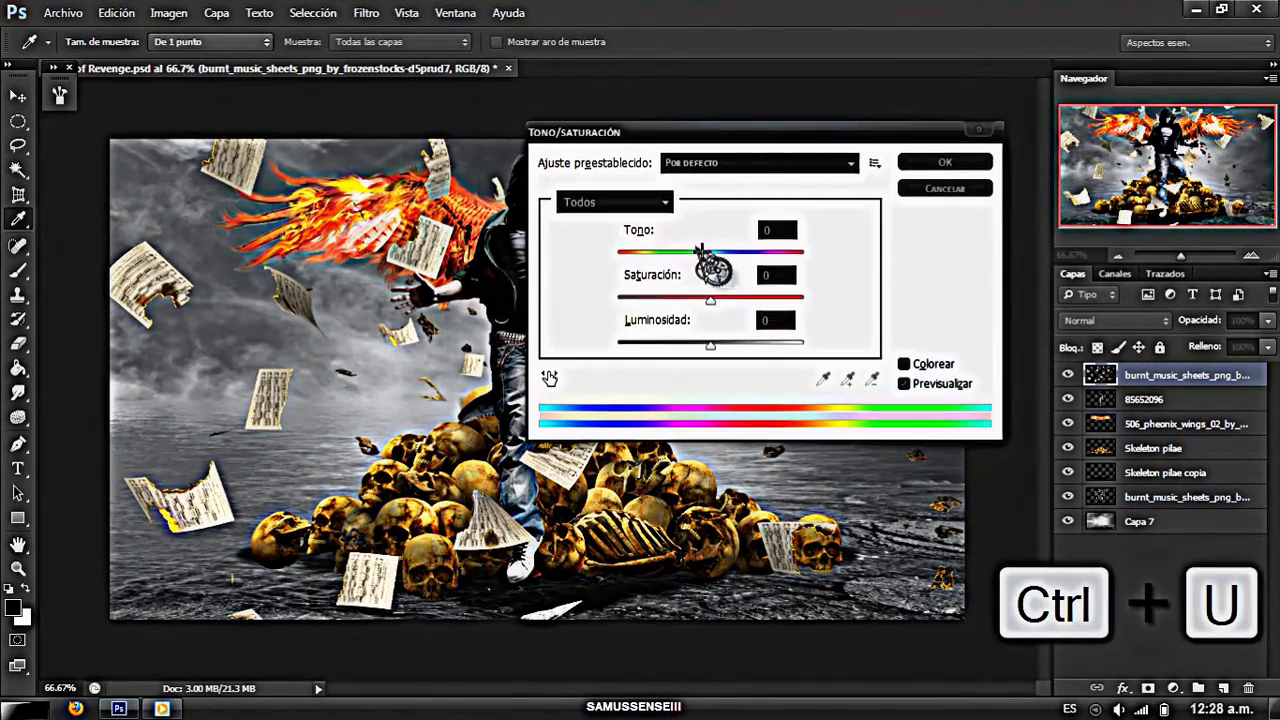
pyautogui.moveTo(710, 256)
pyautogui.mouseDown()
pyautogui.moveTo(664, 255)
pyautogui.moveTo(689, 253)
pyautogui.mouseUp()
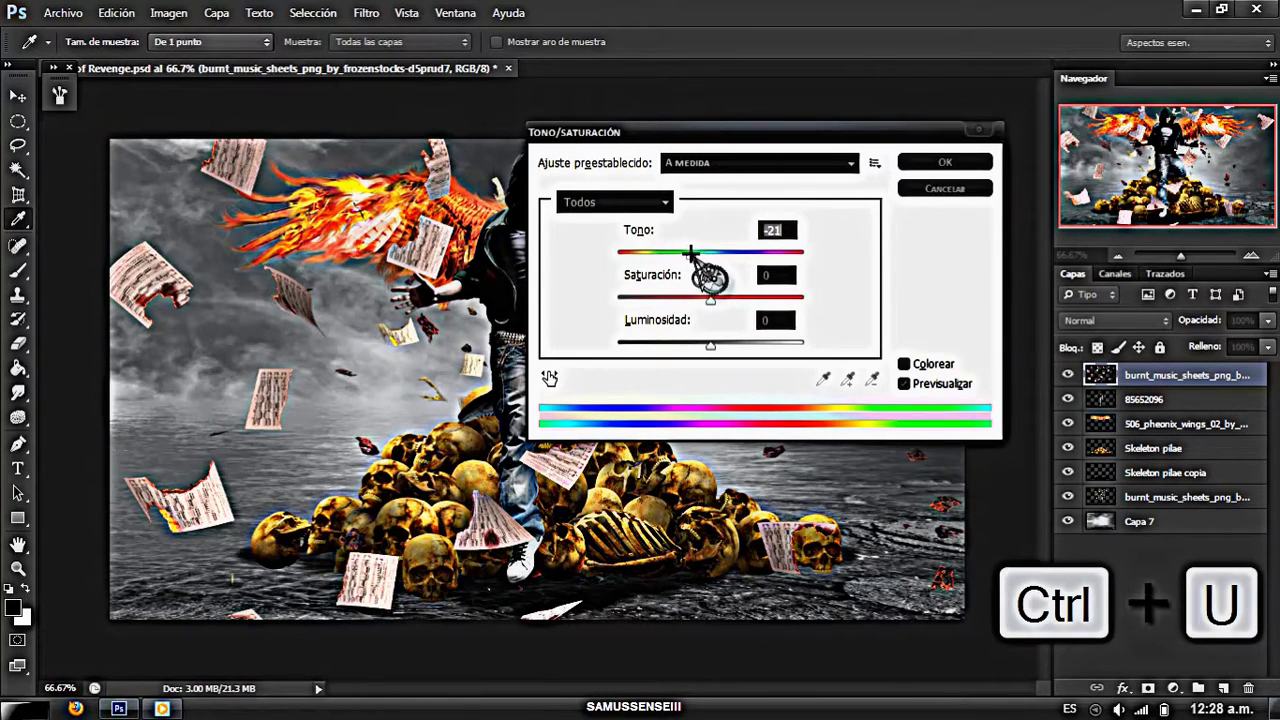
pyautogui.click(940, 163)
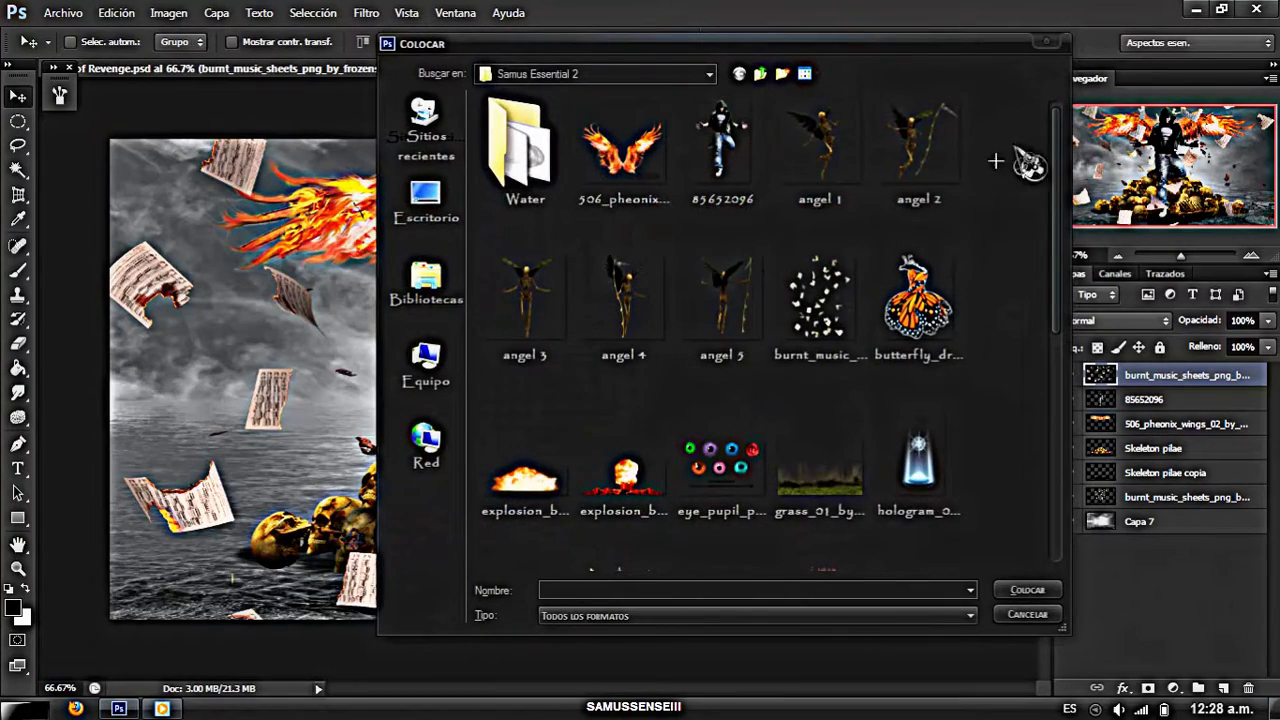
# - Place the premade magma and cracked earth image from the Samus Essential 2 folder above all layers
pyautogui.moveTo(1053, 182); pyautogui.dragTo(1053, 300)
pyautogui.scroll(-2, 1053, 300)
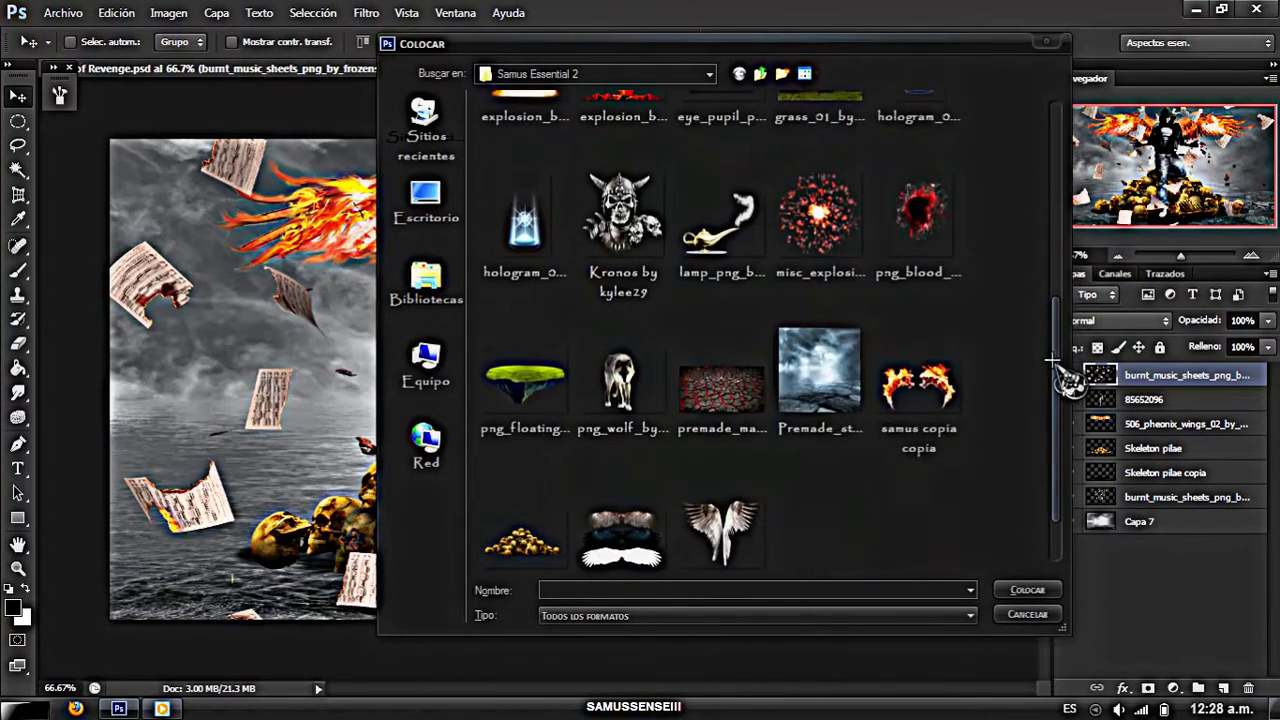
pyautogui.click(748, 380)
pyautogui.doubleClick(748, 380)
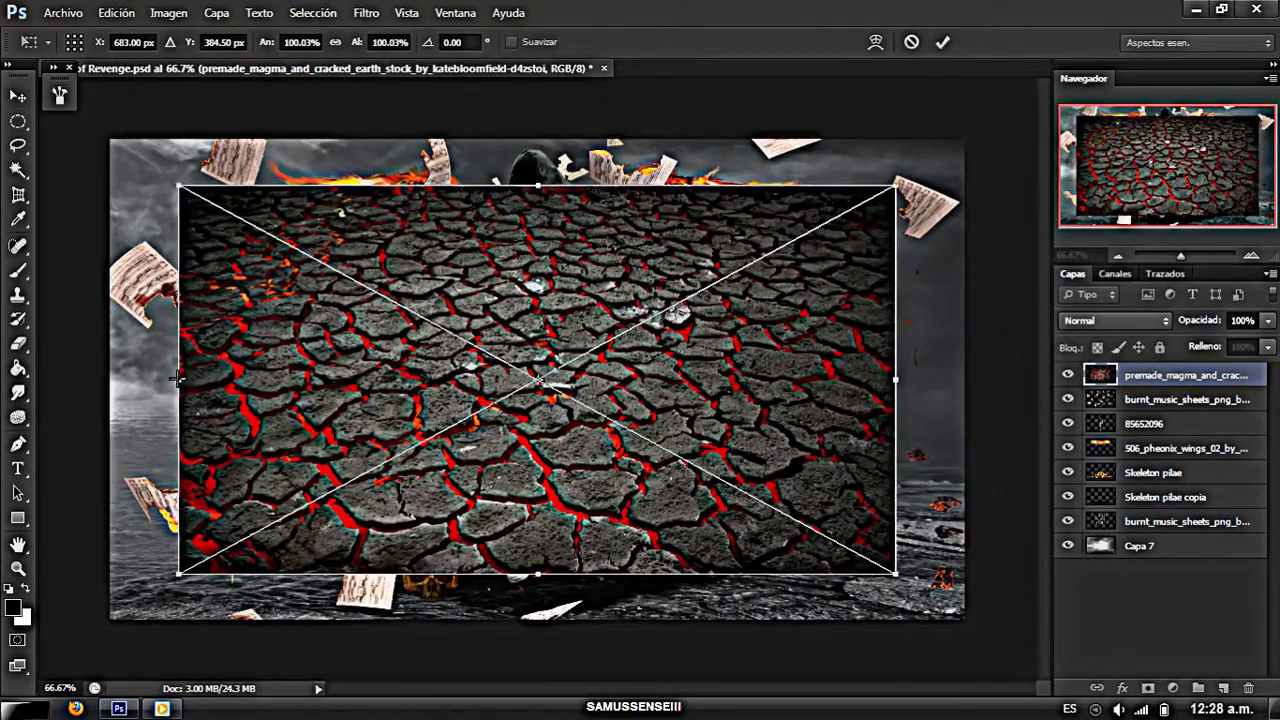
# - Transform the cracked earth to 119.23% width and 48.81% height across the lower canvas, and rasterize its layer
pyautogui.moveTo(178, 378); pyautogui.dragTo(110, 379)
pyautogui.moveTo(895, 379); pyautogui.dragTo(963, 379)
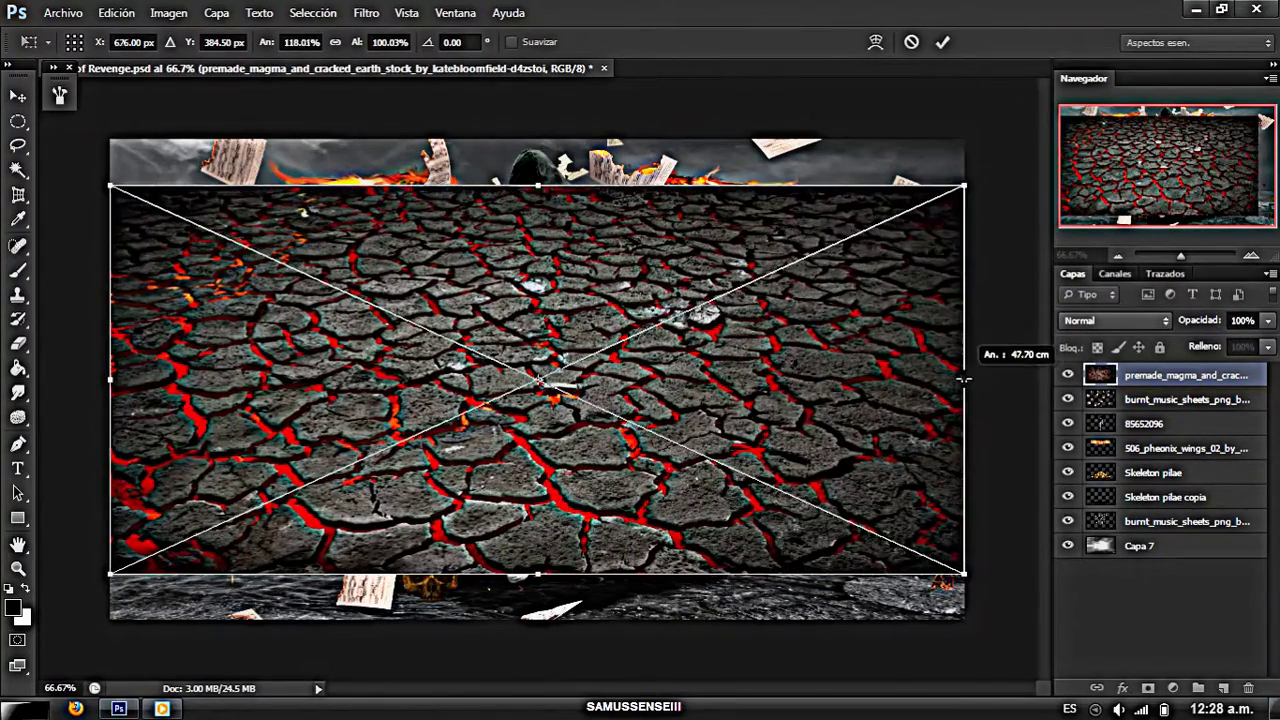
pyautogui.moveTo(538, 573); pyautogui.dragTo(541, 618)
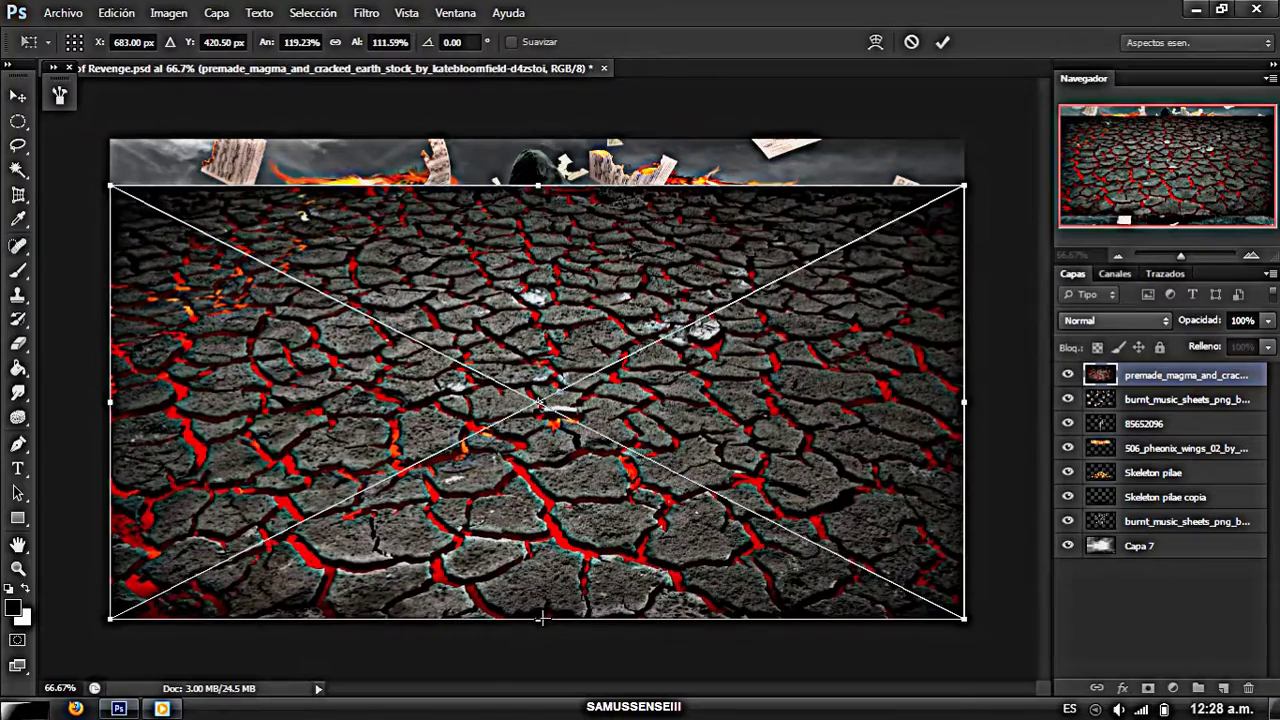
pyautogui.moveTo(538, 186); pyautogui.dragTo(531, 430)
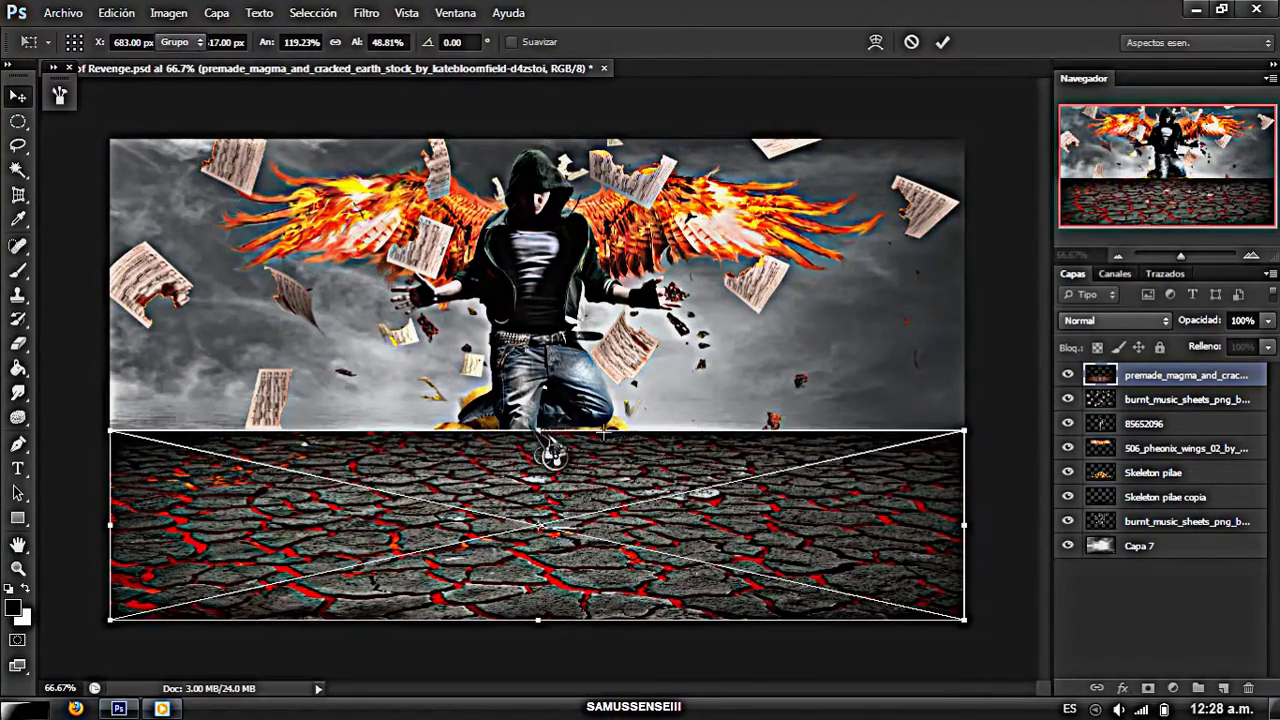
pyautogui.press('Return')
pyautogui.rightClick(1148, 378)
pyautogui.click(1010, 247)
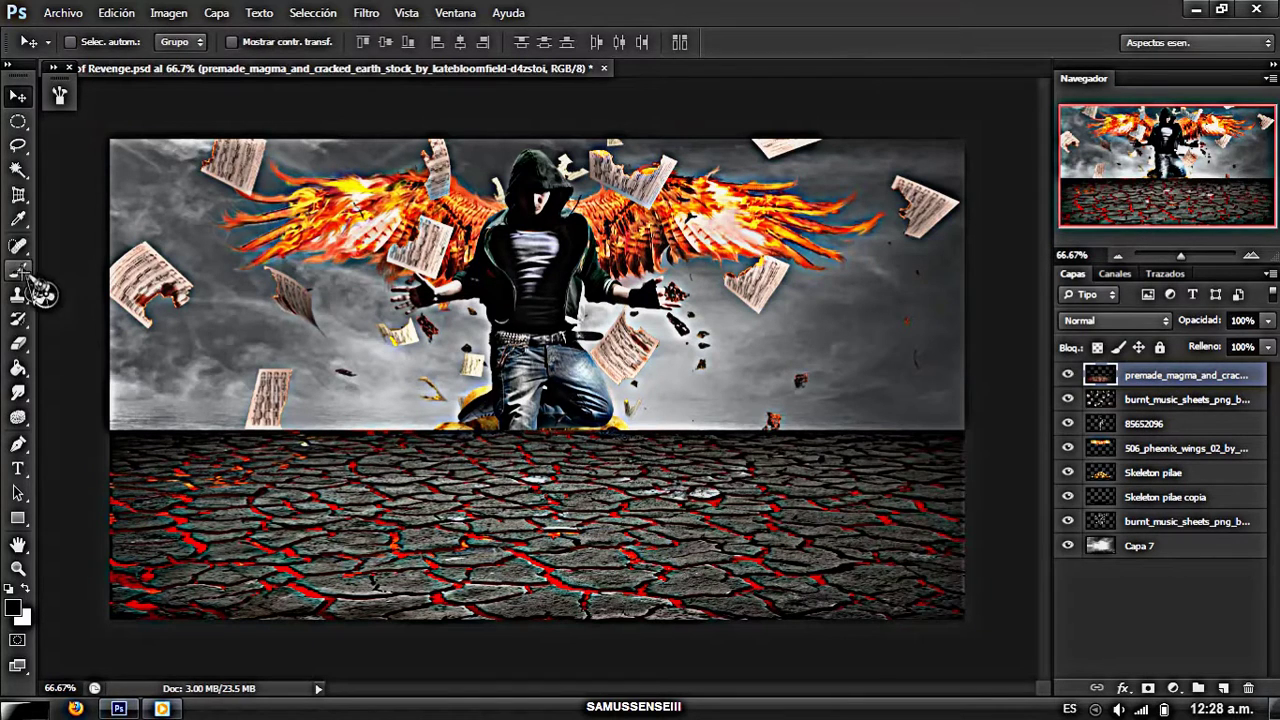
# - Erase the cracked earth's hard upper edge with a soft 215 px eraser and move the layer just above Capa 7
pyautogui.click(24, 346)
pyautogui.rightClick(317, 311)
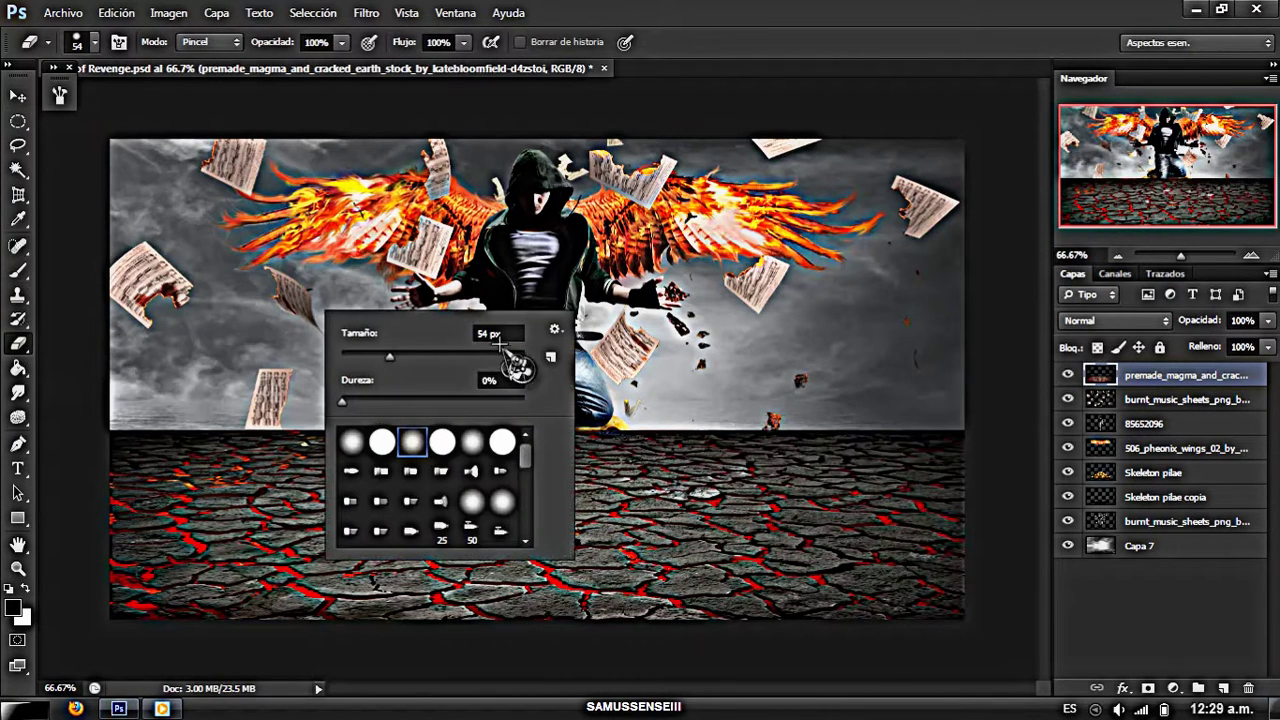
pyautogui.press('Return')
pyautogui.moveTo(177, 372)
pyautogui.mouseDown()
pyautogui.moveTo(131, 380)
pyautogui.moveTo(157, 366)
pyautogui.mouseUp()
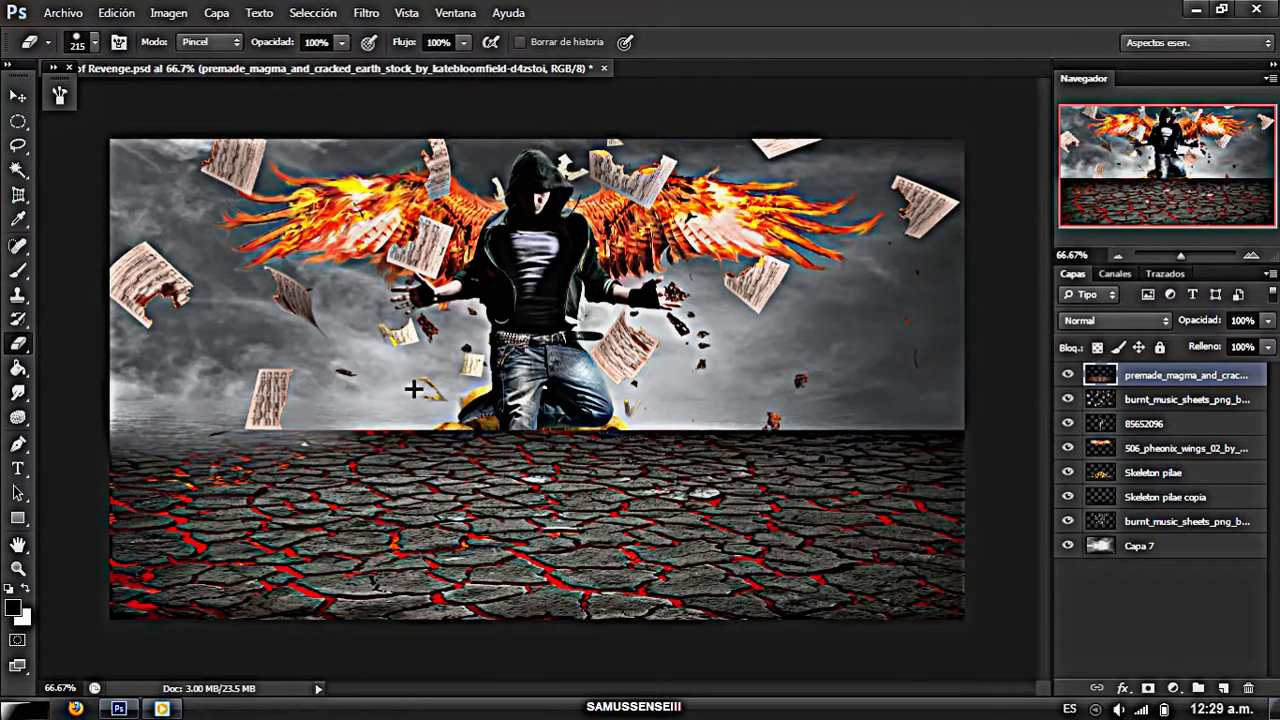
pyautogui.moveTo(413, 389)
pyautogui.mouseDown()
pyautogui.moveTo(333, 373)
pyautogui.moveTo(547, 390)
pyautogui.moveTo(606, 376)
pyautogui.moveTo(712, 411)
pyautogui.moveTo(817, 404)
pyautogui.moveTo(935, 423)
pyautogui.moveTo(962, 394)
pyautogui.mouseUp()
pyautogui.moveTo(1107, 378)
pyautogui.mouseDown()
pyautogui.moveTo(1131, 430)
pyautogui.moveTo(1130, 530)
pyautogui.mouseUp()
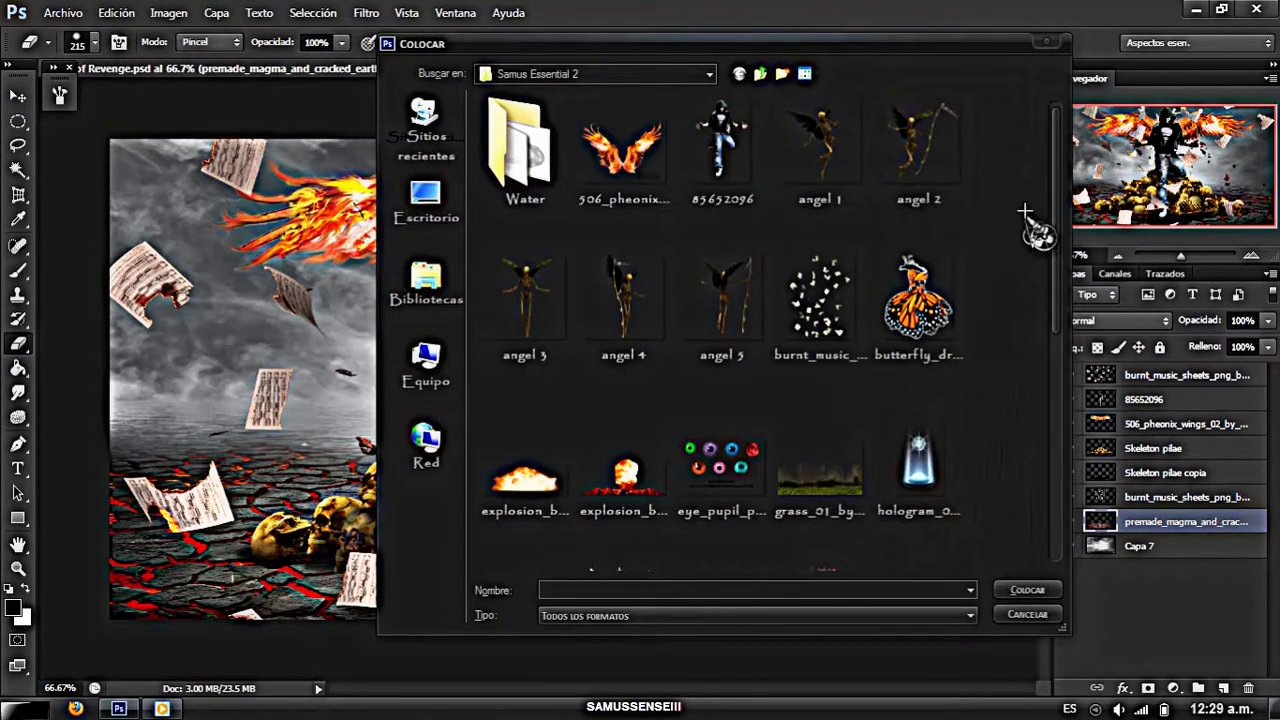
# - Place the png_blood image at its original size in the centre of the scene
pyautogui.moveTo(1055, 208); pyautogui.dragTo(1057, 457)
pyautogui.scroll(-2, 1045, 313)
pyautogui.click(950, 340)
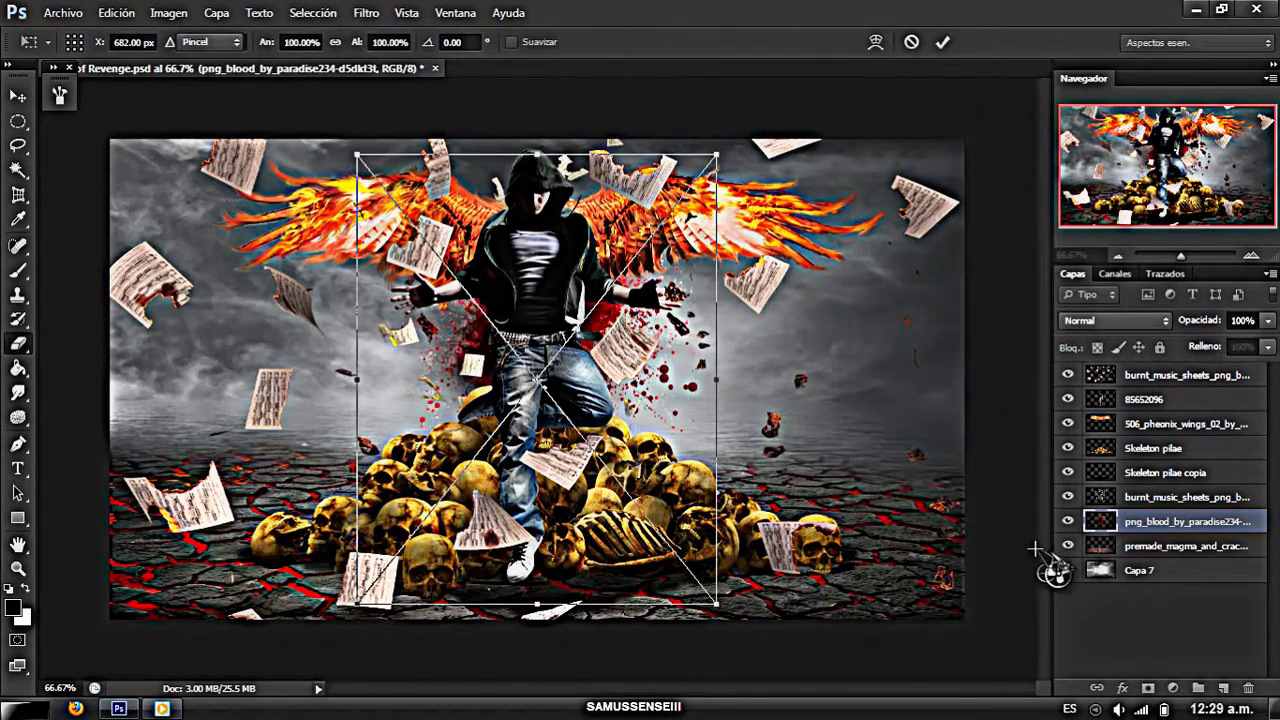
pyautogui.press('Return')
# - Move the blood layer directly above the figure layer 85652096 and rasterize it
pyautogui.moveTo(1134, 521); pyautogui.dragTo(1137, 400)
pyautogui.rightClick(1137, 400)
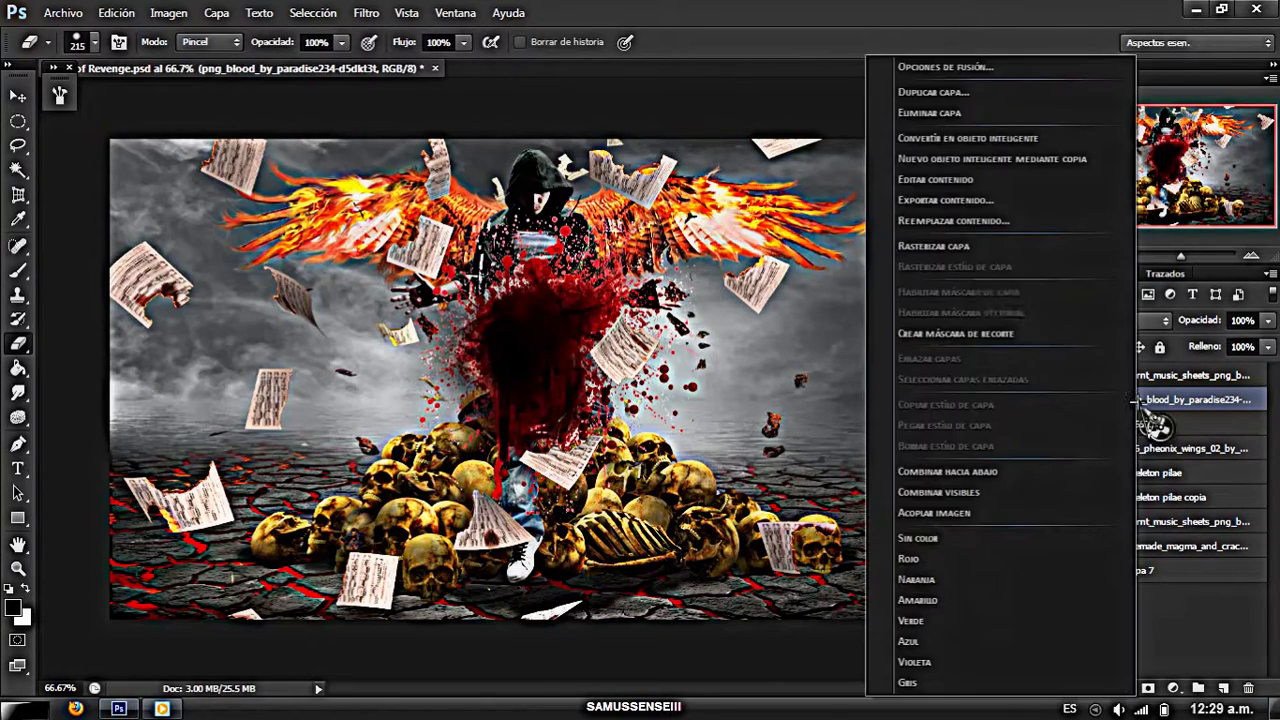
pyautogui.click(966, 251)
# - Shrink the blood splatter onto the figure's chest and set its blend mode to Color más oscuro
pyautogui.hotkey('ctrl', 't')
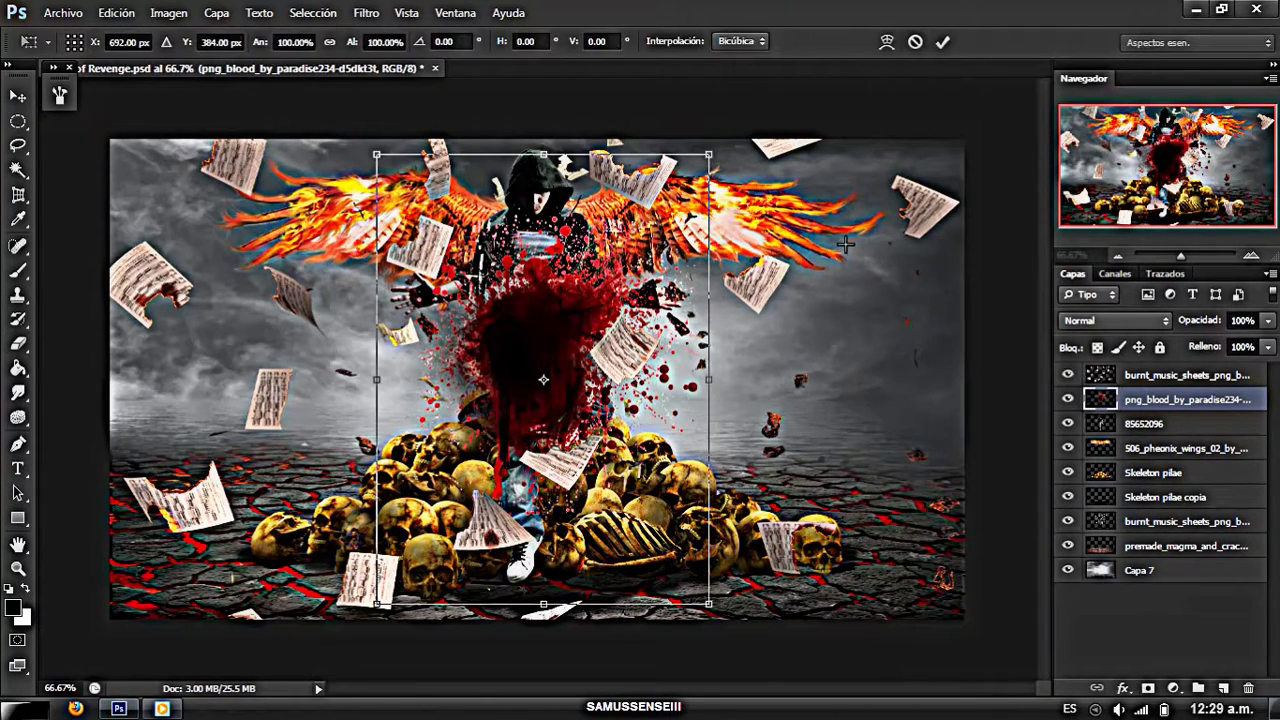
pyautogui.moveTo(709, 154); pyautogui.dragTo(480, 378)
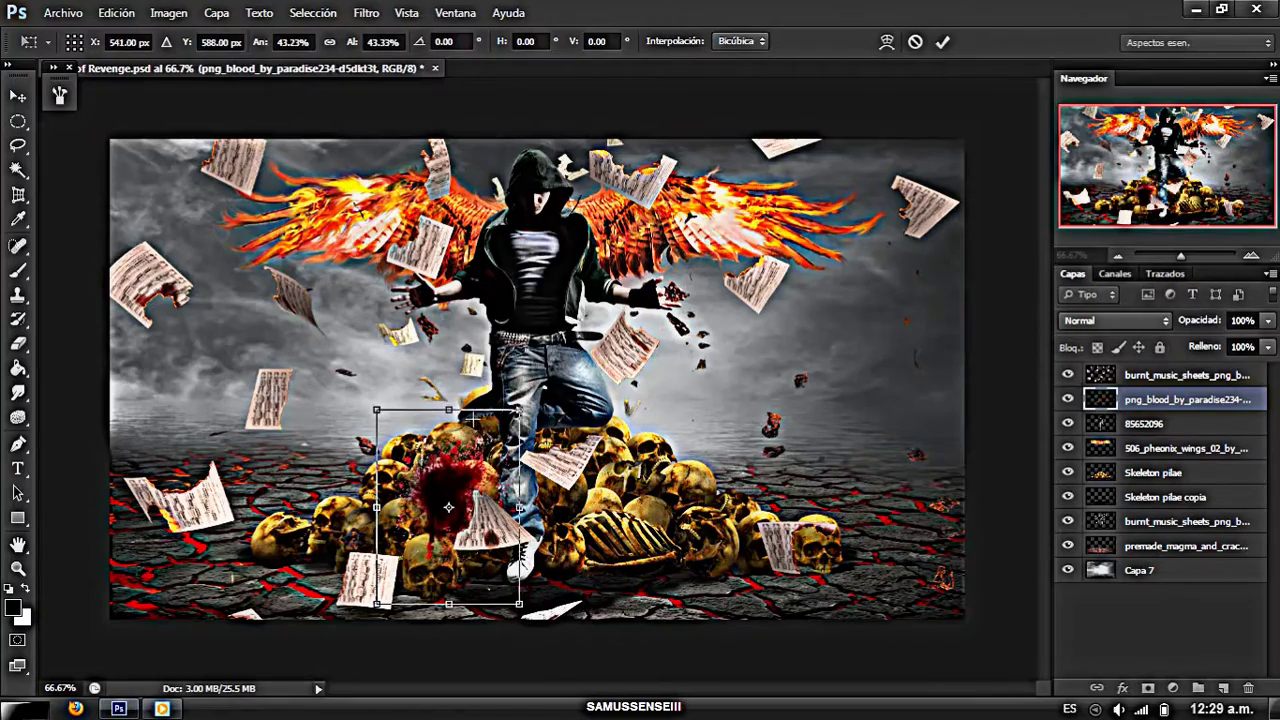
pyautogui.moveTo(476, 434); pyautogui.dragTo(578, 200)
pyautogui.moveTo(476, 170); pyautogui.dragTo(545, 237)
pyautogui.press('Return')
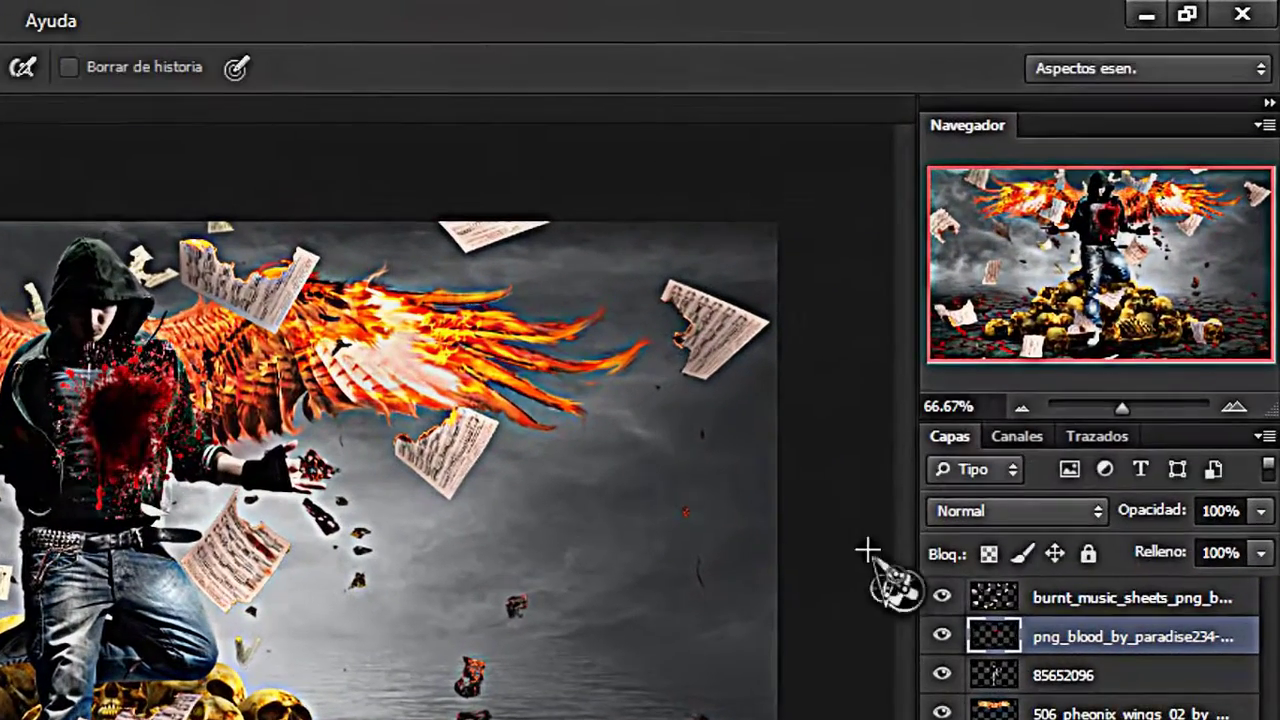
pyautogui.click(1094, 512)
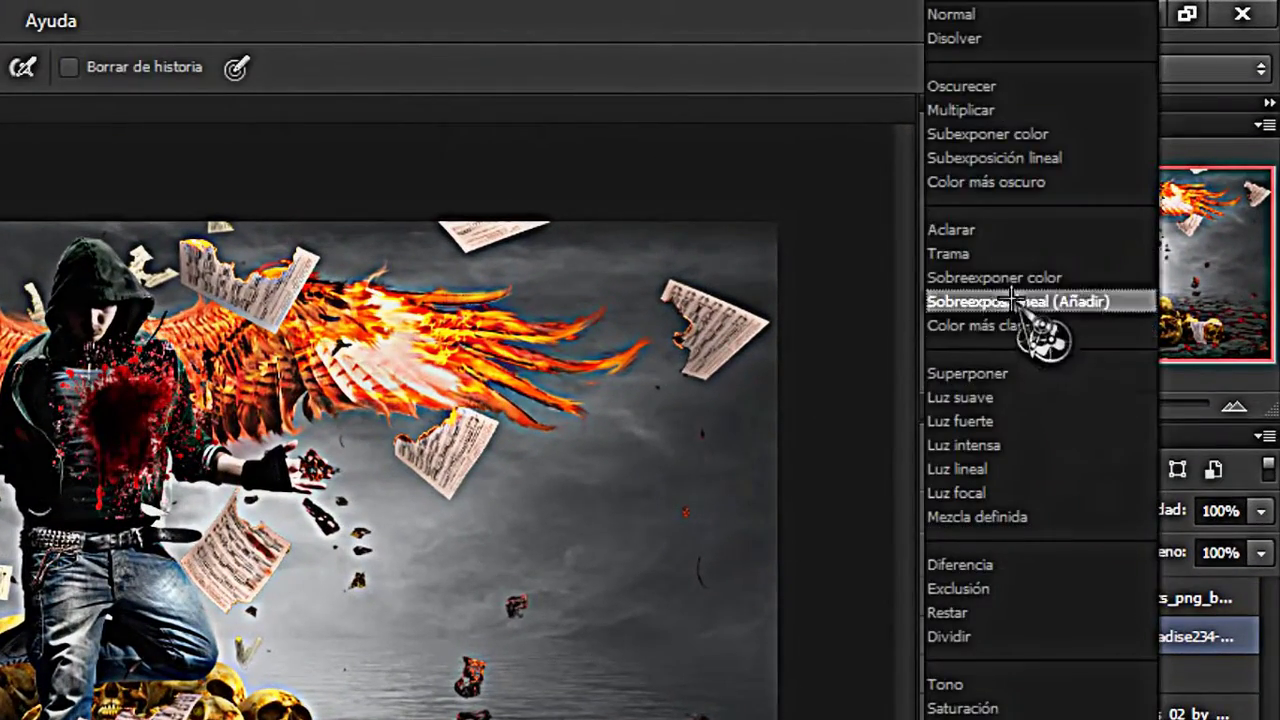
pyautogui.click(1000, 181)
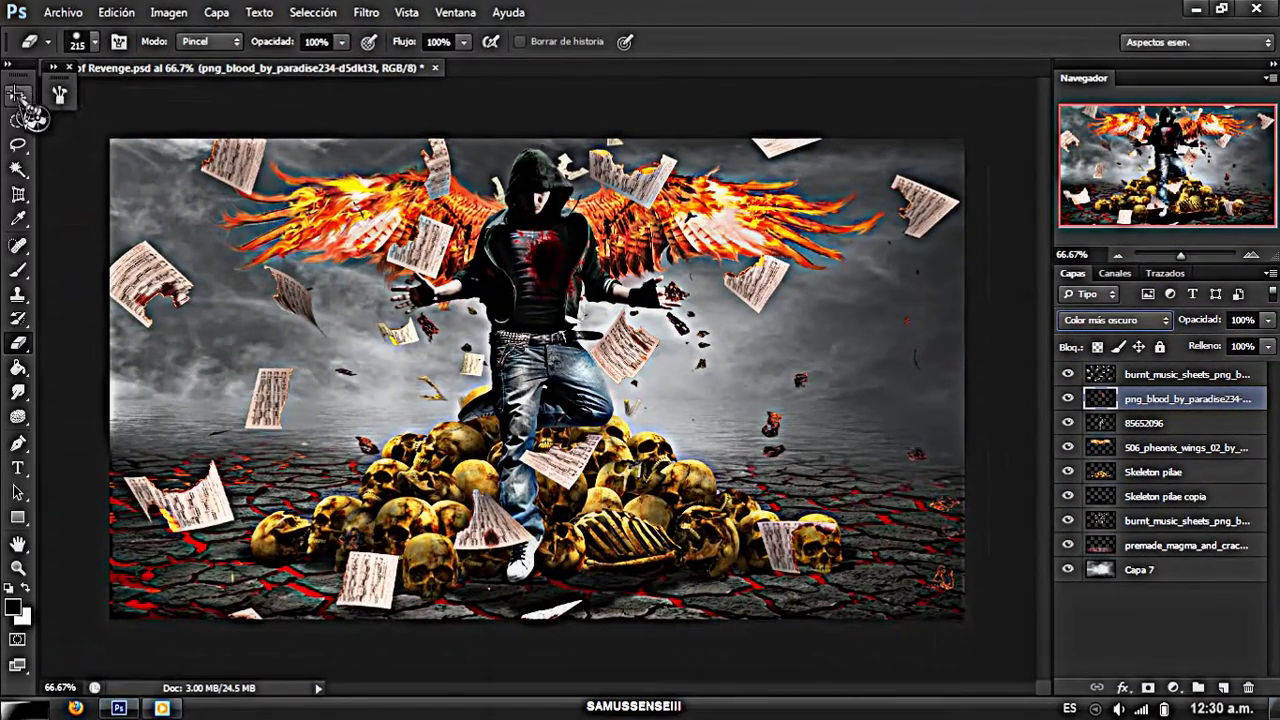
# - Place the Fire (6) image above the blood layer, set its blend mode to Trama and position the flames over the skull pile
pyautogui.click(18, 96)
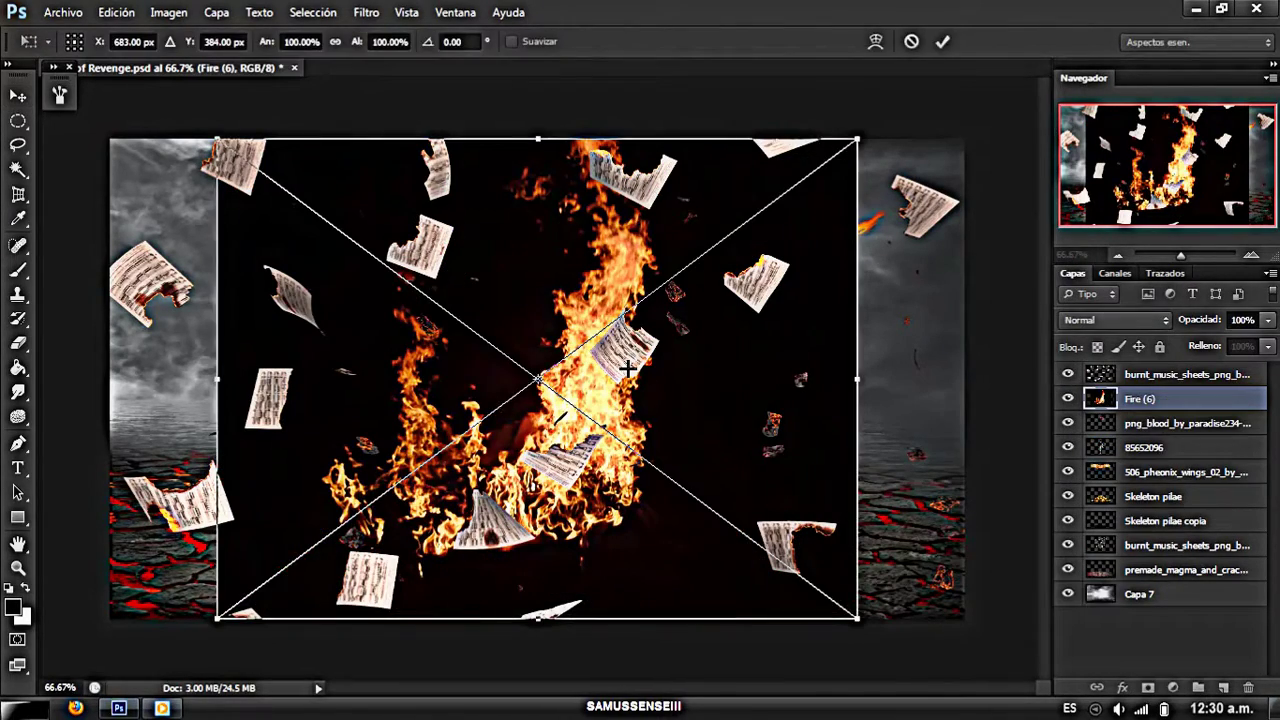
pyautogui.press('Return')
pyautogui.click(1146, 327)
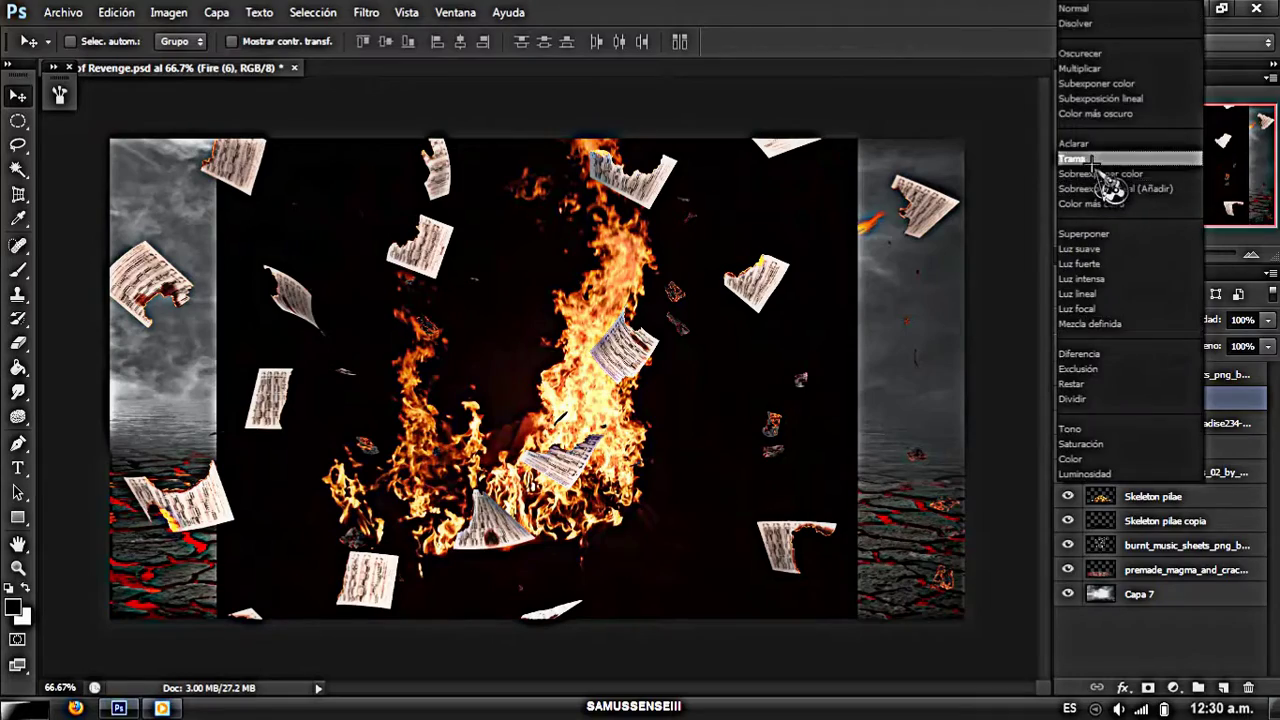
pyautogui.click(1100, 180)
pyautogui.moveTo(660, 328); pyautogui.dragTo(690, 373)
# - Place the Fire (23) image from the FIRE CLASSIC folder over the figure's upper body, directly above the Fire (6) layer
pyautogui.hotkey('alt', 'a')
pyautogui.press('l')
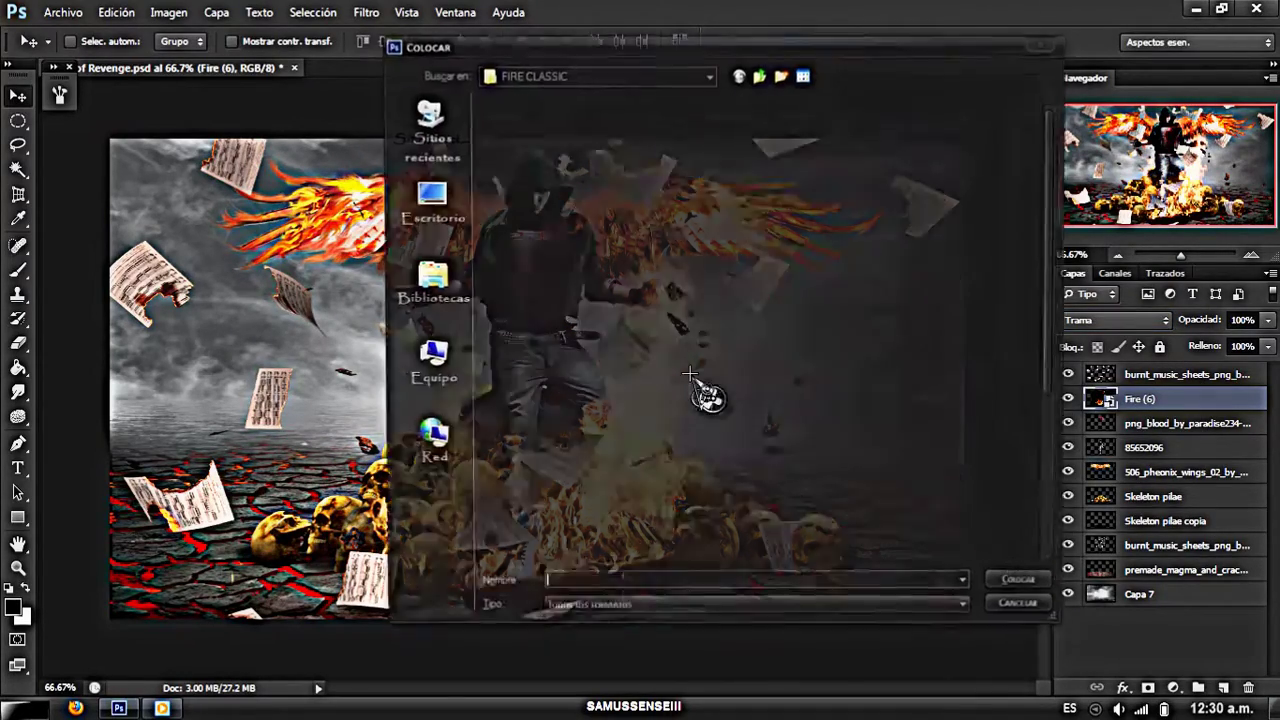
pyautogui.moveTo(1056, 177); pyautogui.dragTo(1055, 340)
pyautogui.doubleClick(722, 510)
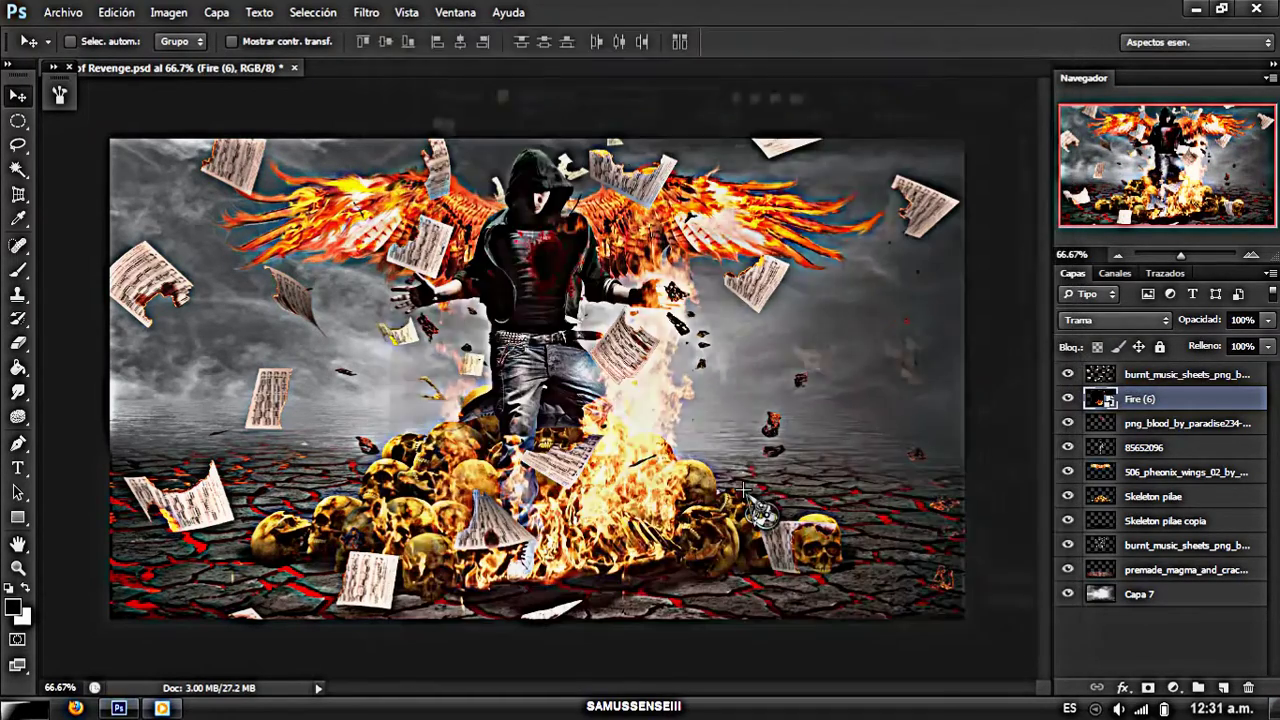
pyautogui.moveTo(514, 235); pyautogui.dragTo(536, 257)
pyautogui.press('Return')
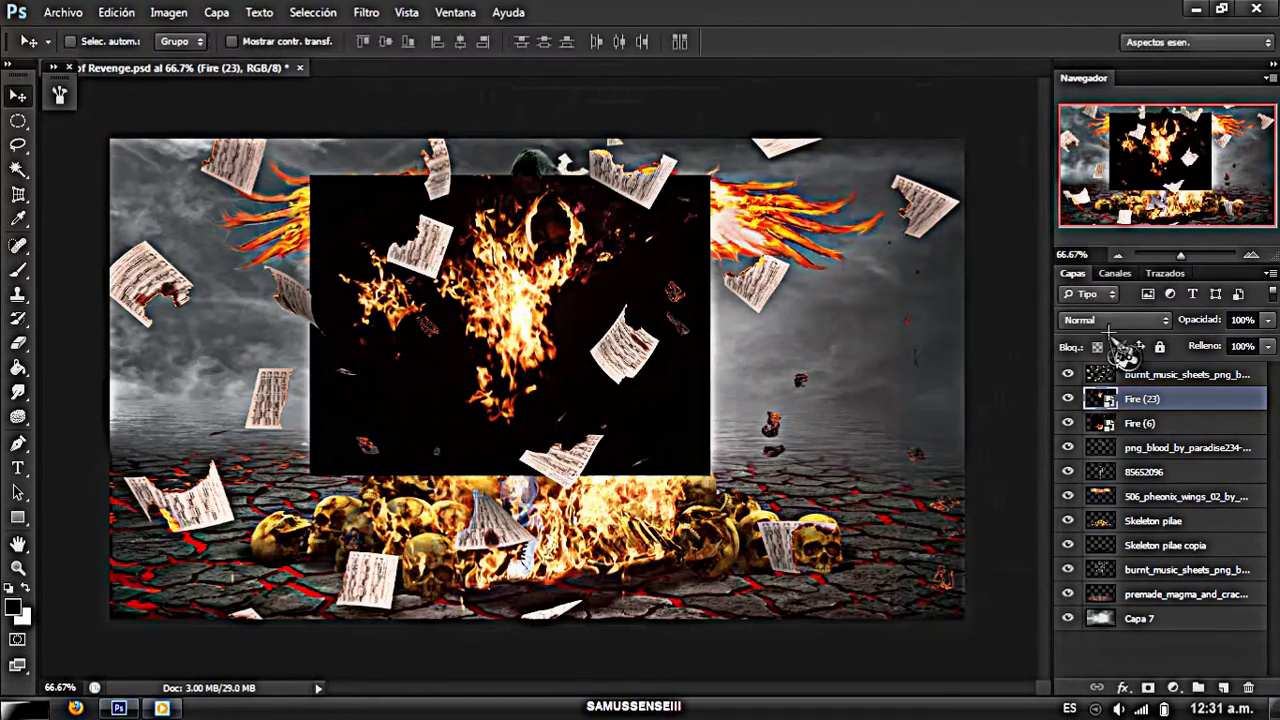
# - Set the Fire (23) layer's blend mode to Trama and move its flames onto the wing on the left of the scene
pyautogui.click(1113, 320)
pyautogui.click(1077, 161)
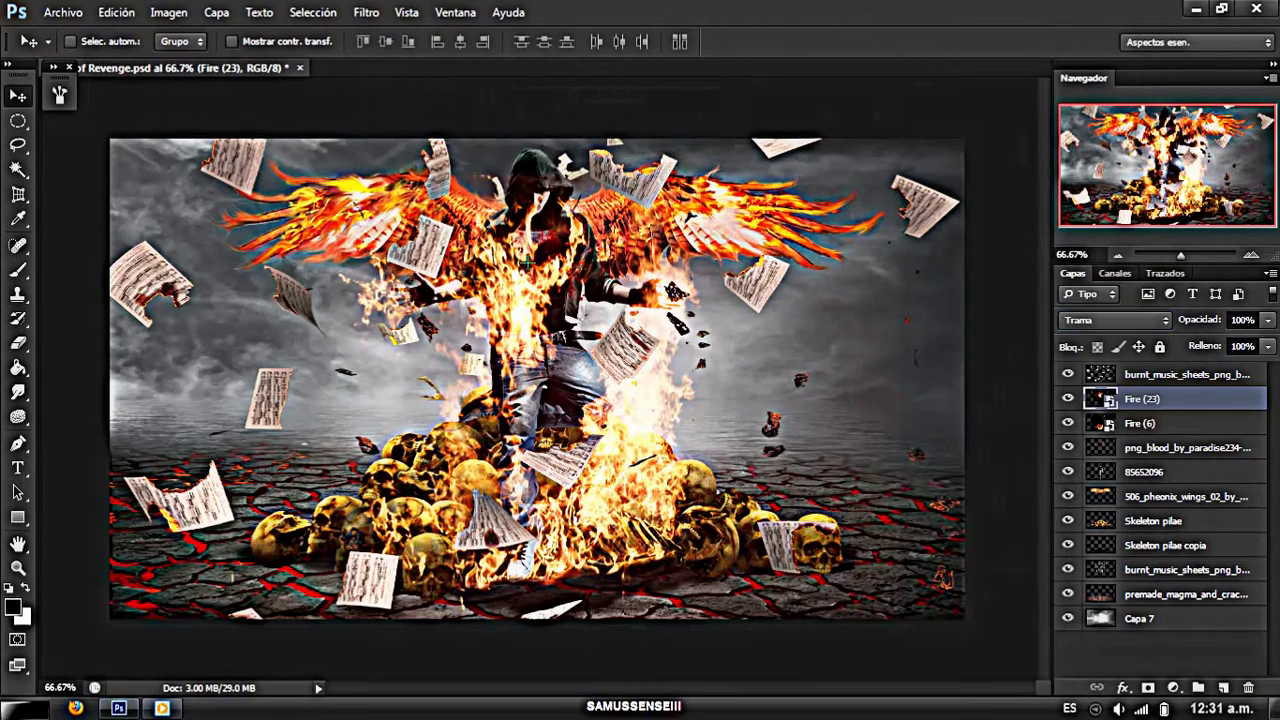
pyautogui.moveTo(526, 262); pyautogui.dragTo(463, 187)
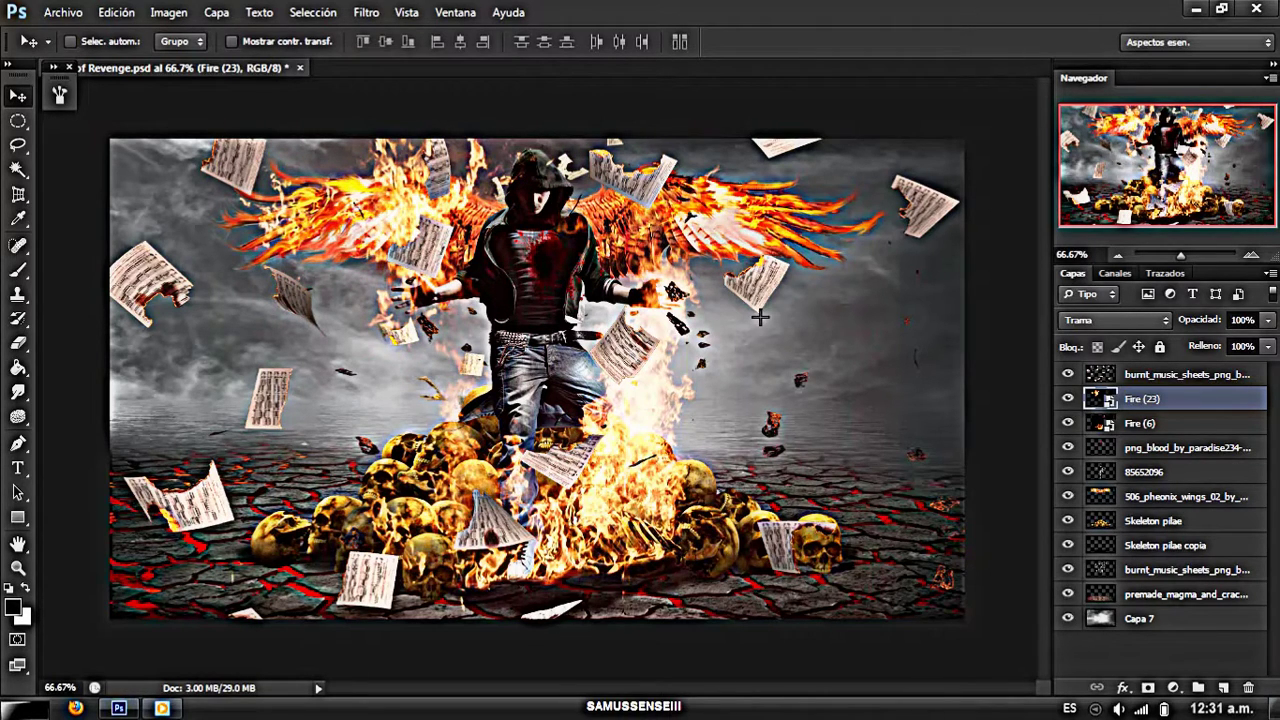
# - Merge all visible layers into one and duplicate the merged layer
pyautogui.rightClick(1147, 374)
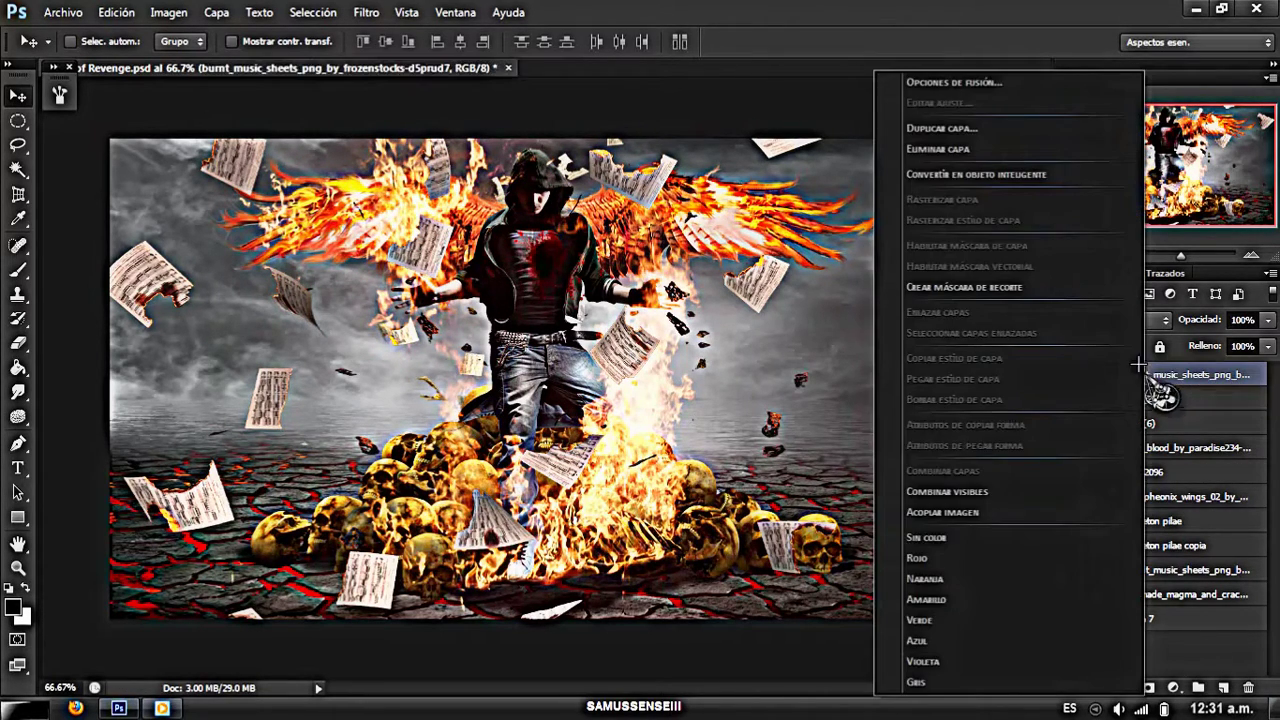
pyautogui.click(968, 496)
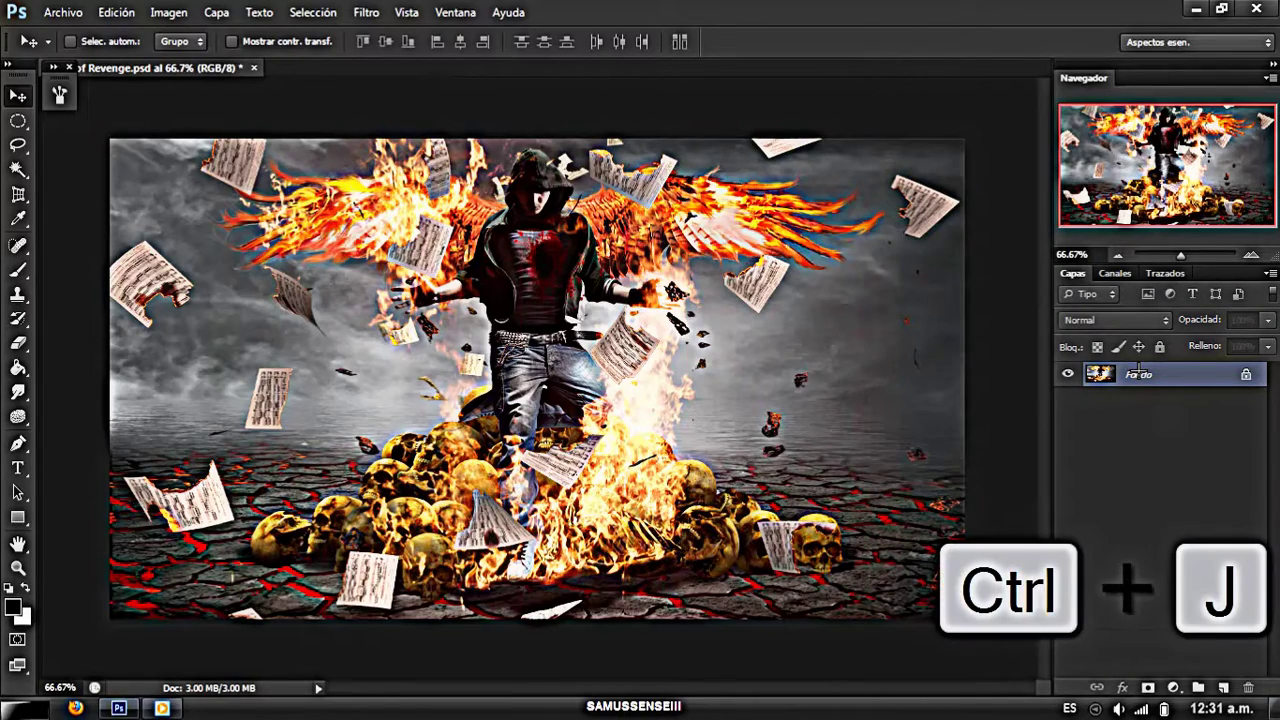
pyautogui.hotkey('ctrl', 'j')
# - Set the duplicate layer's blend mode to Superponer and its saturation to -100
pyautogui.click(1115, 320)
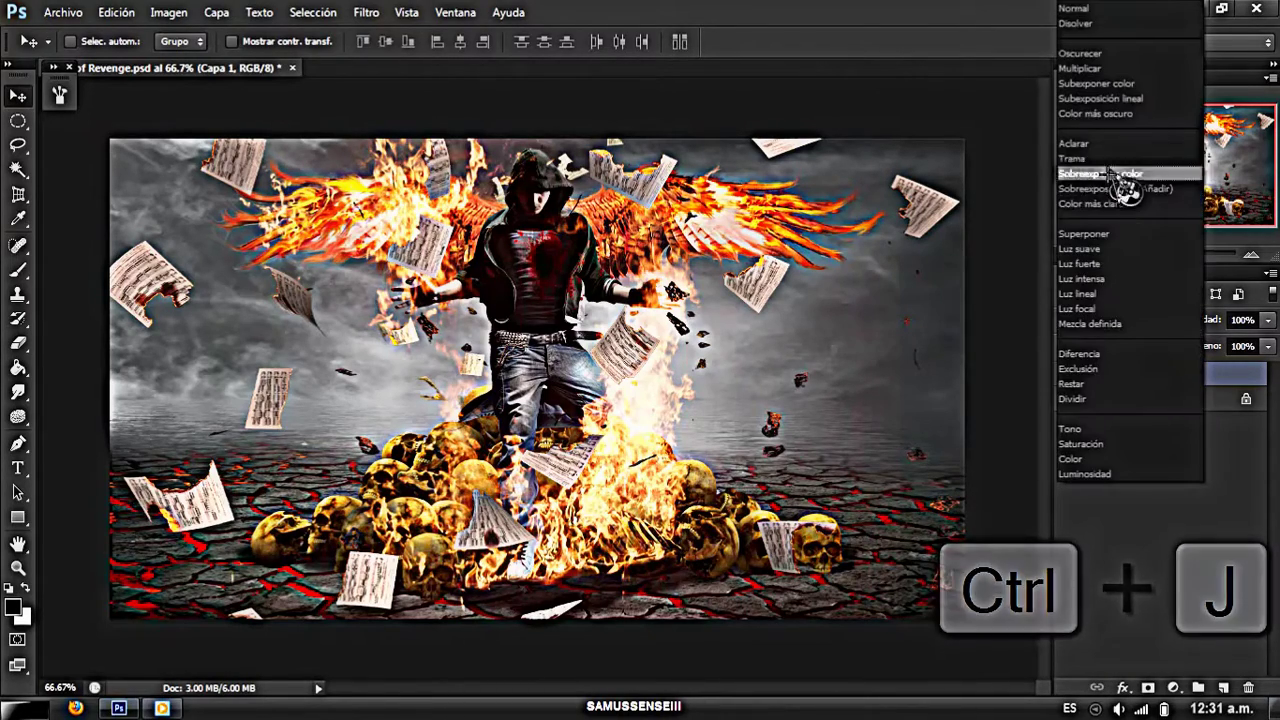
pyautogui.click(1100, 234)
pyautogui.press('i')
pyautogui.hotkey('ctrl', 'u')
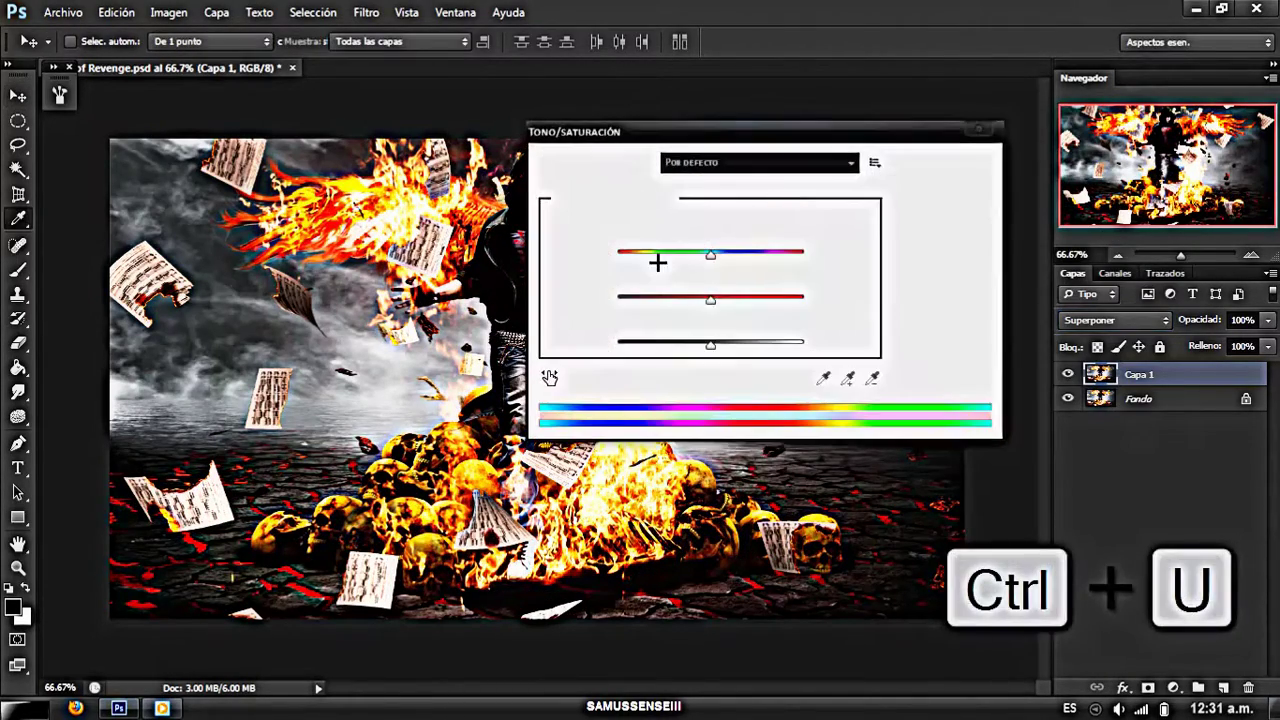
pyautogui.moveTo(710, 297); pyautogui.dragTo(600, 298)
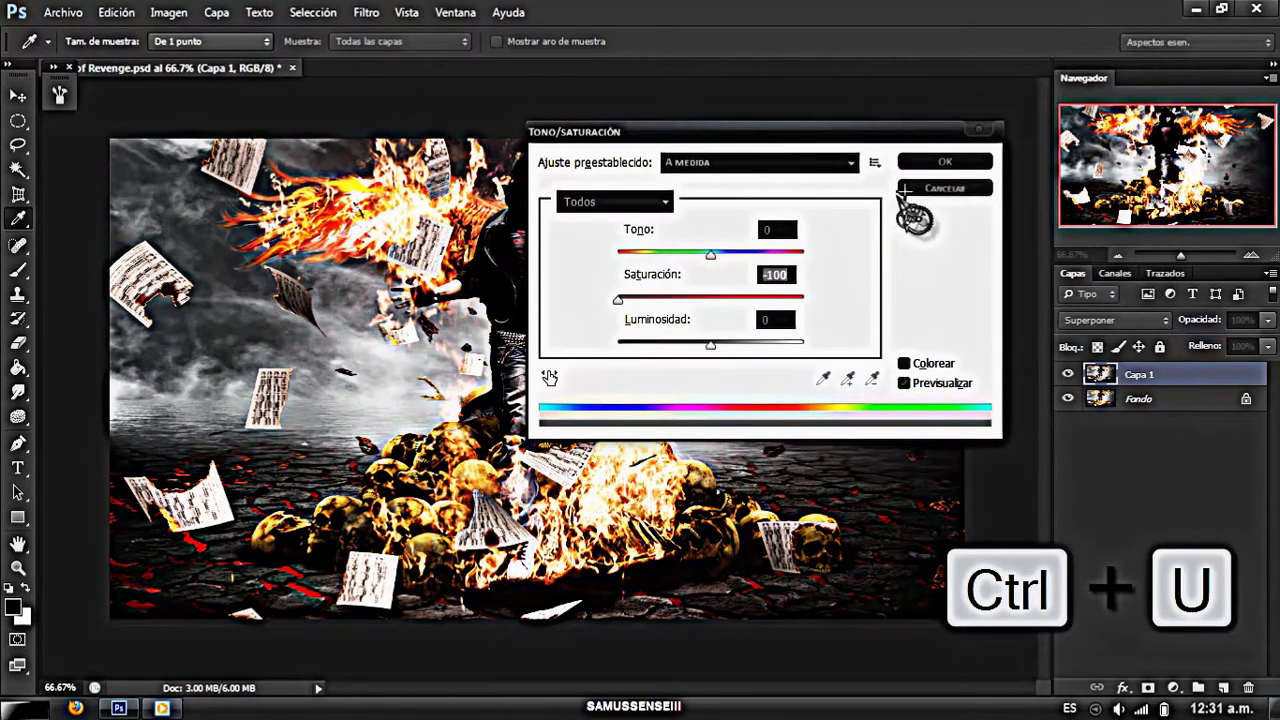
pyautogui.click(945, 161)
pyautogui.press('v')
# - Select the standard Eraser with a 215 px brush for the desaturated Superponer layer
pyautogui.rightClick(18, 345)
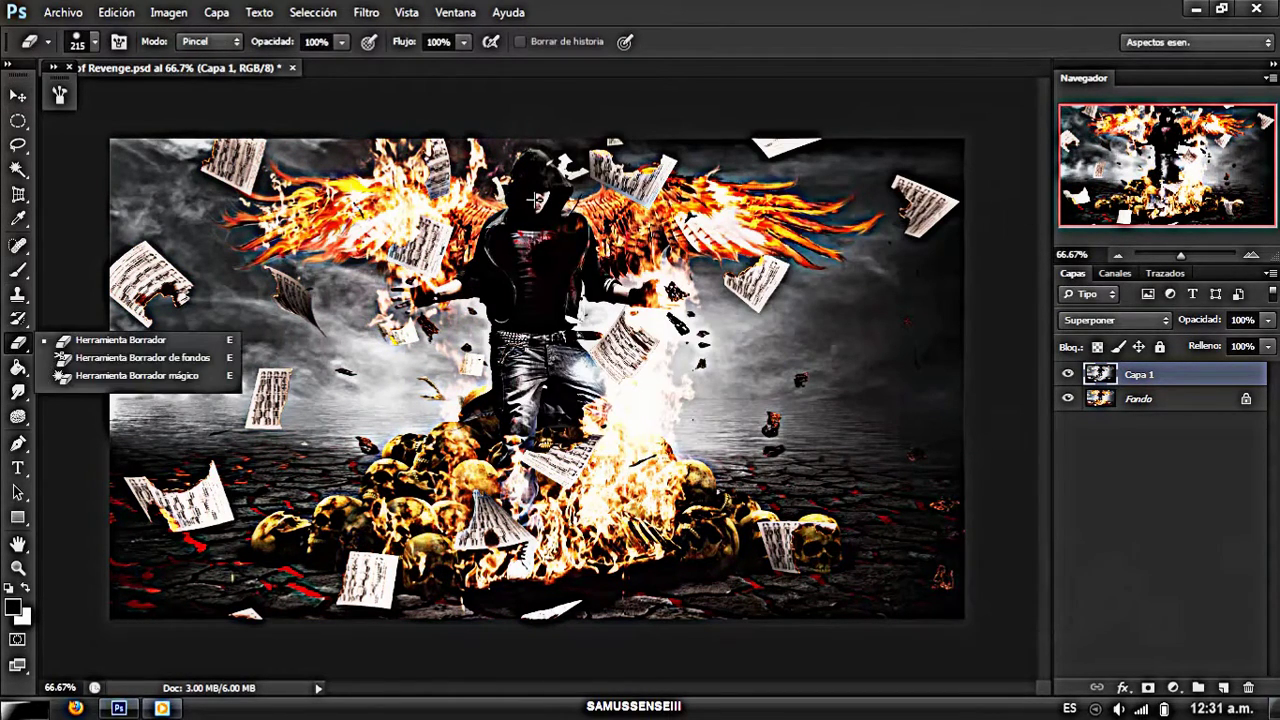
pyautogui.click(150, 334)
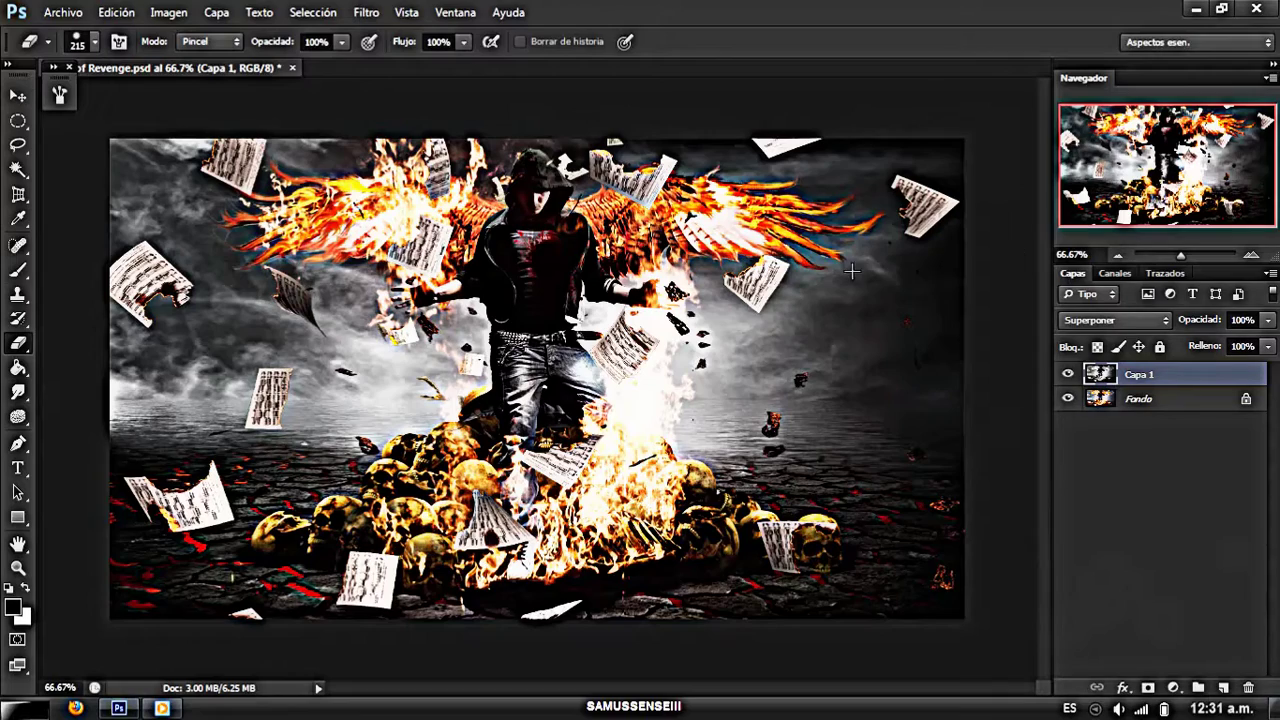